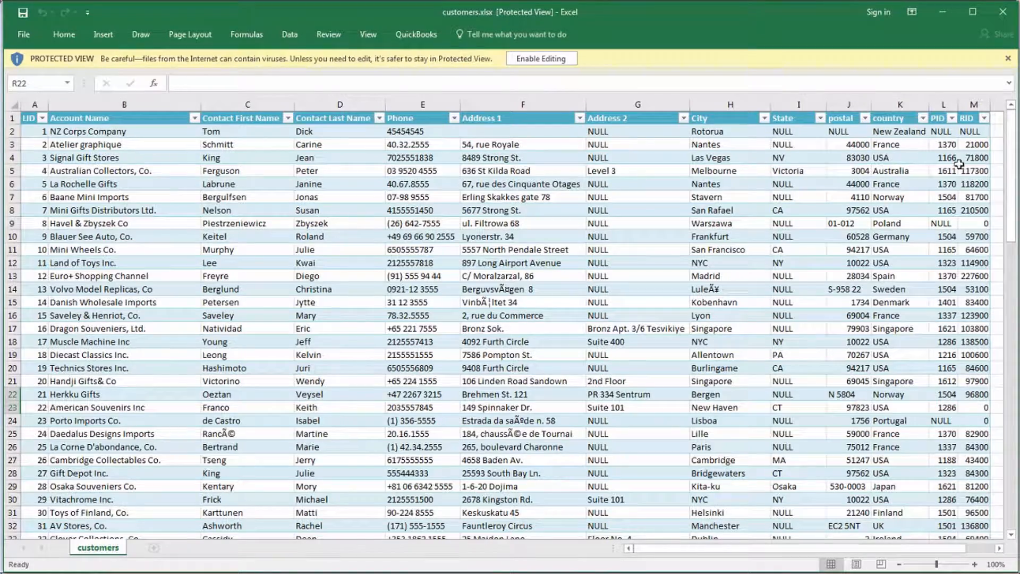
Step: Enable editing of the customers.xlsx workbook and look through its customer rows
{"action": "left_click", "coordinate": [564, 61]}
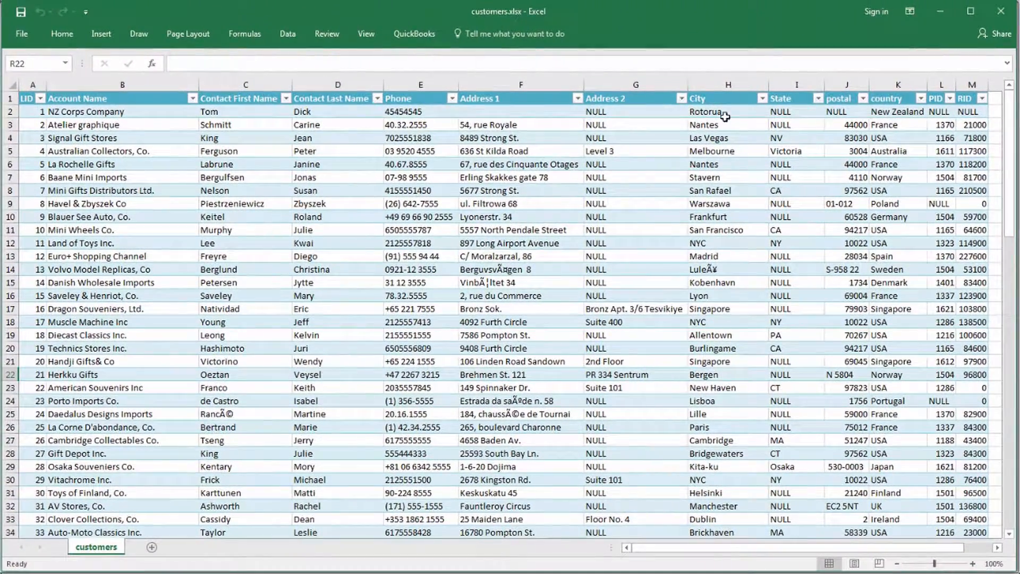
{"action": "left_click_drag", "start_coordinate": [1012, 213], "coordinate": [1007, 340]}
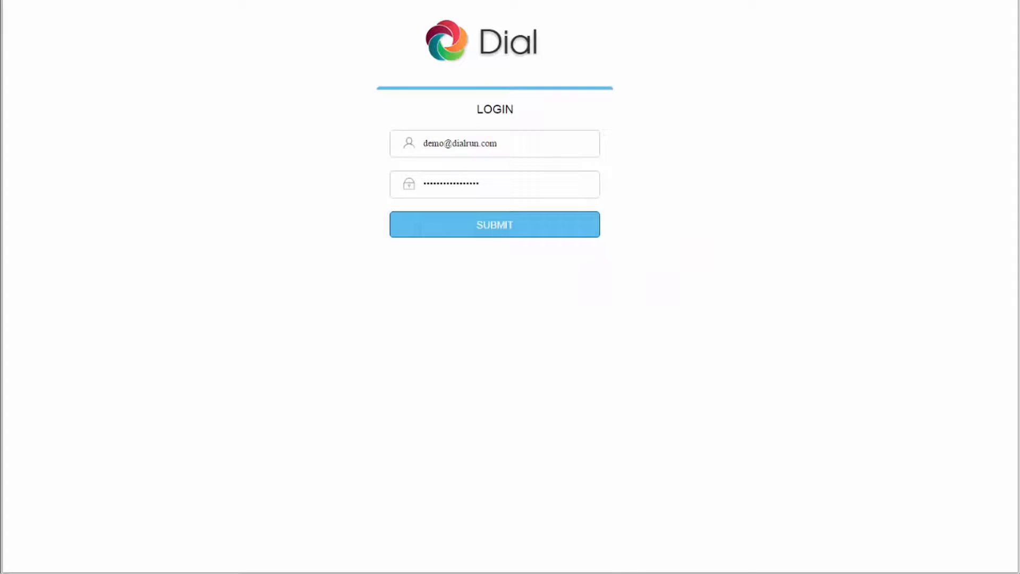
Step: Switch to DIALRun, log in with the filled-in credentials, and upload customers.xlsx to the managed files
{"action": "left_click", "coordinate": [462, 226]}
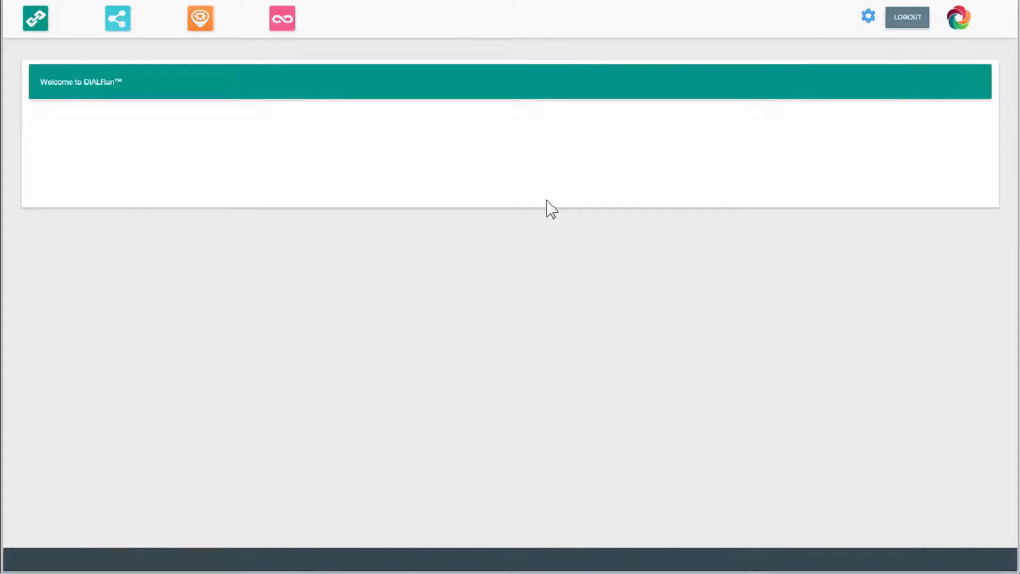
{"action": "left_click", "coordinate": [866, 22]}
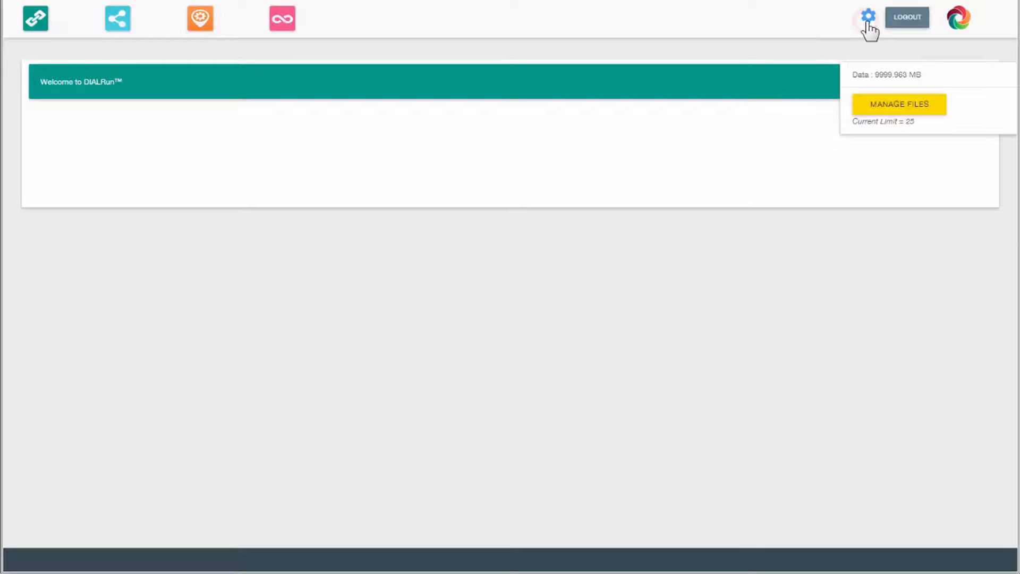
{"action": "left_click", "coordinate": [880, 112]}
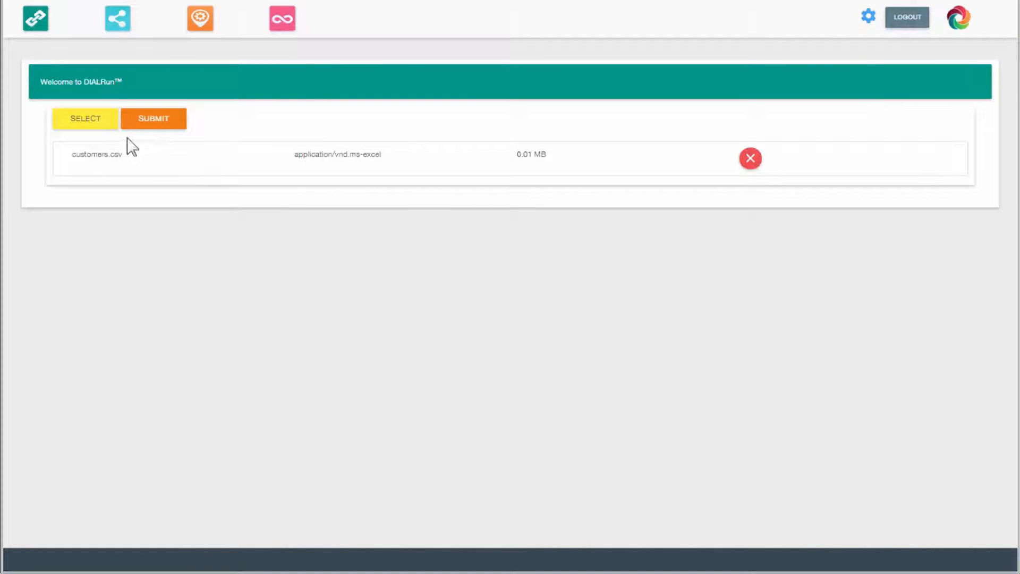
{"action": "left_click", "coordinate": [92, 118]}
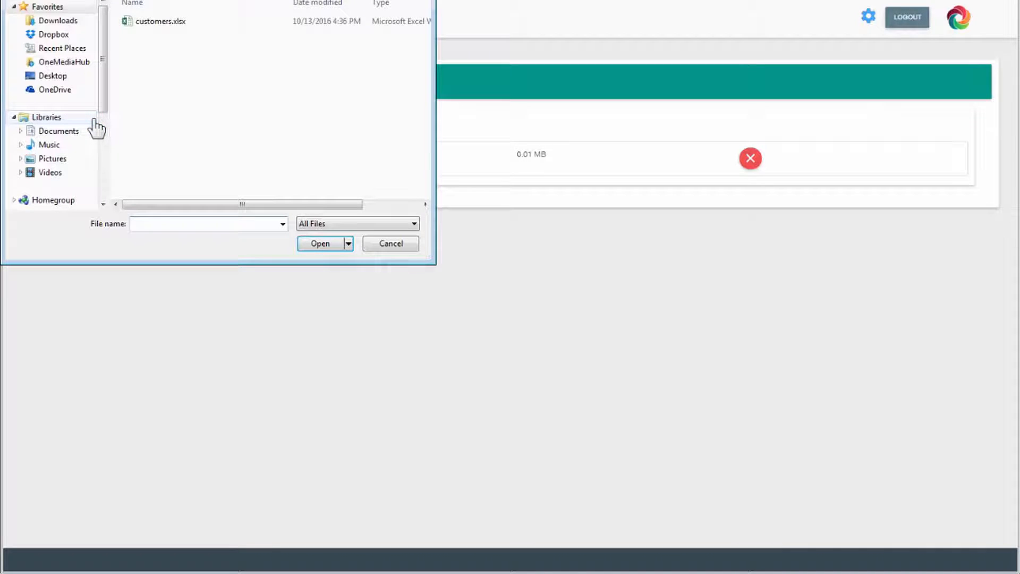
{"action": "double_click", "coordinate": [159, 21]}
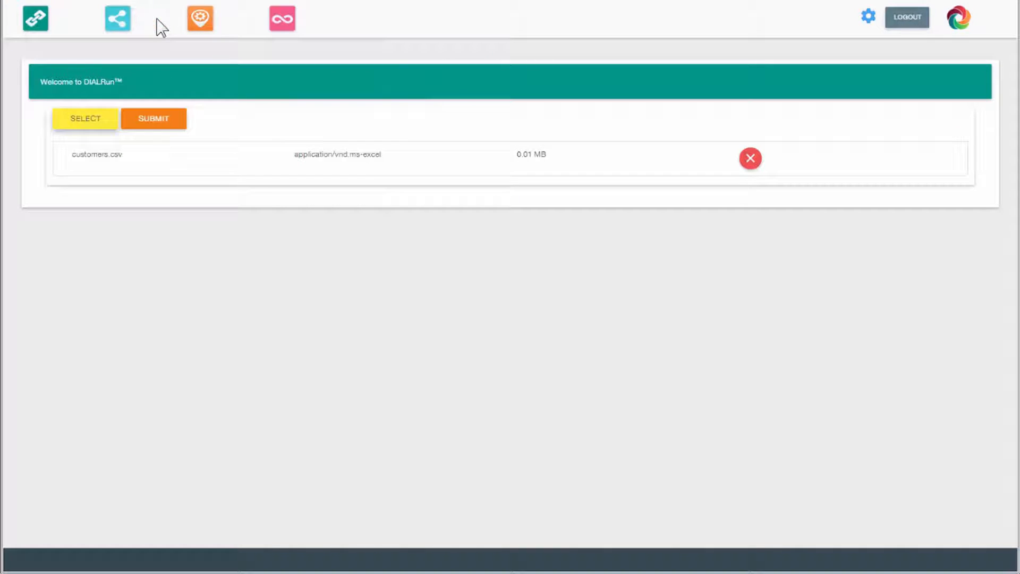
{"action": "left_click", "coordinate": [153, 118]}
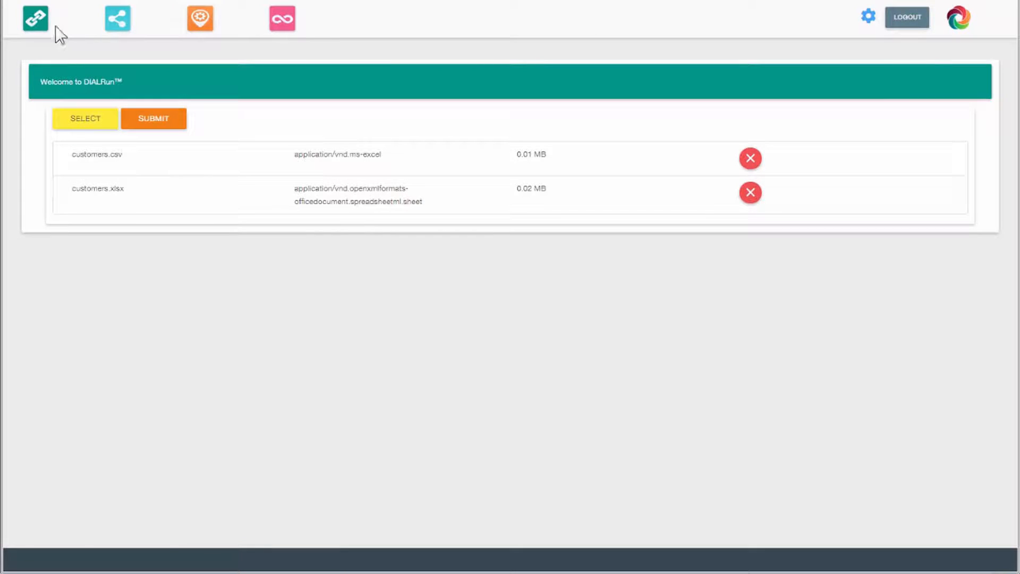
Step: Start a new connection with the Excel adapter, using the stored files method
{"action": "left_click", "coordinate": [38, 22]}
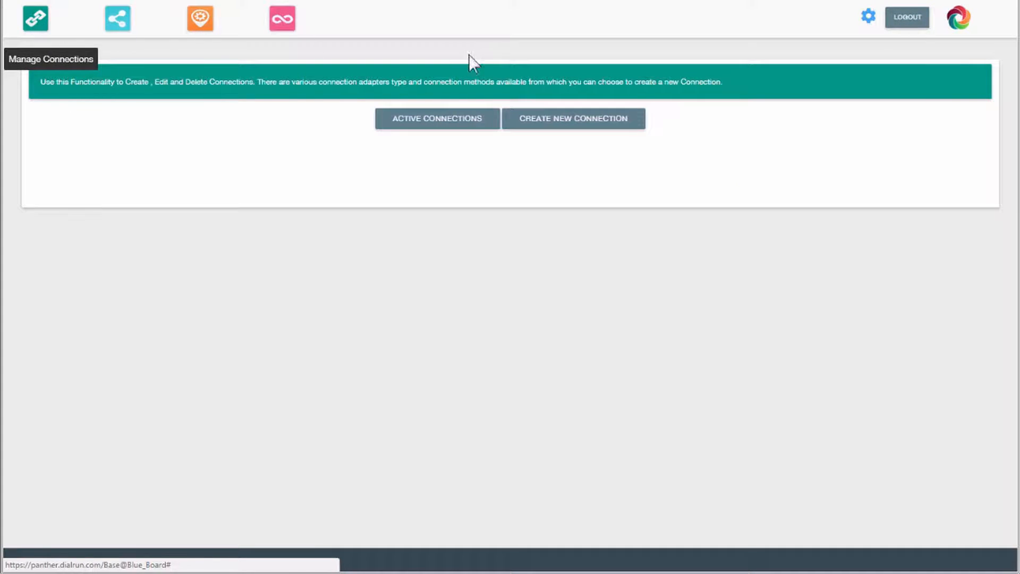
{"action": "left_click", "coordinate": [551, 127]}
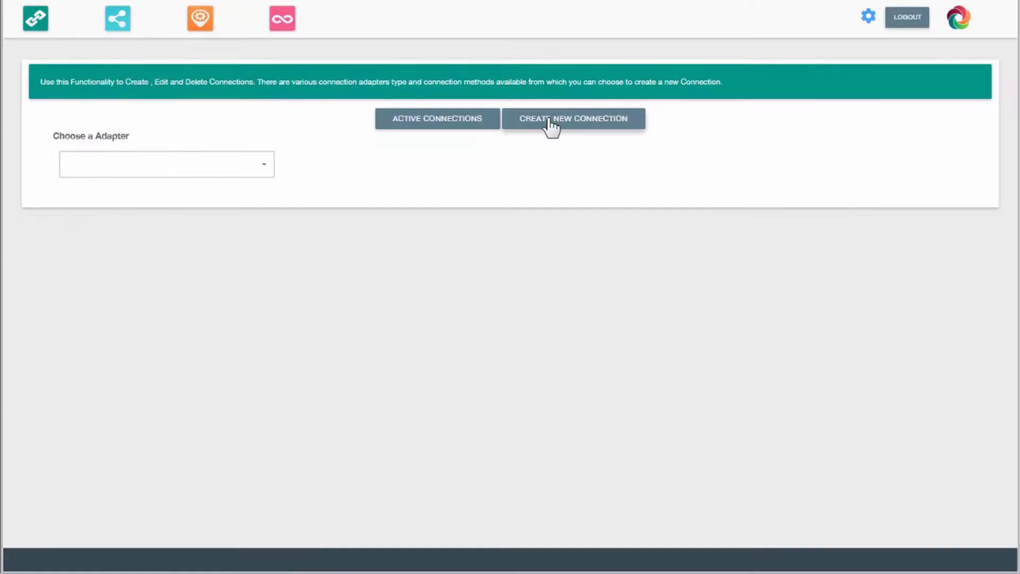
{"action": "left_click", "coordinate": [261, 169]}
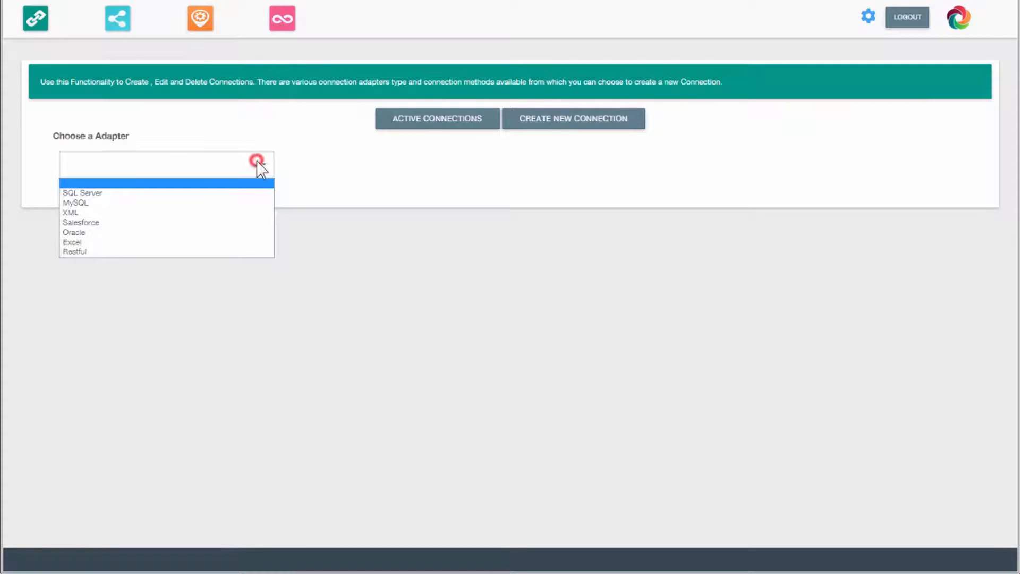
{"action": "left_click", "coordinate": [149, 242]}
{"action": "left_click", "coordinate": [177, 196]}
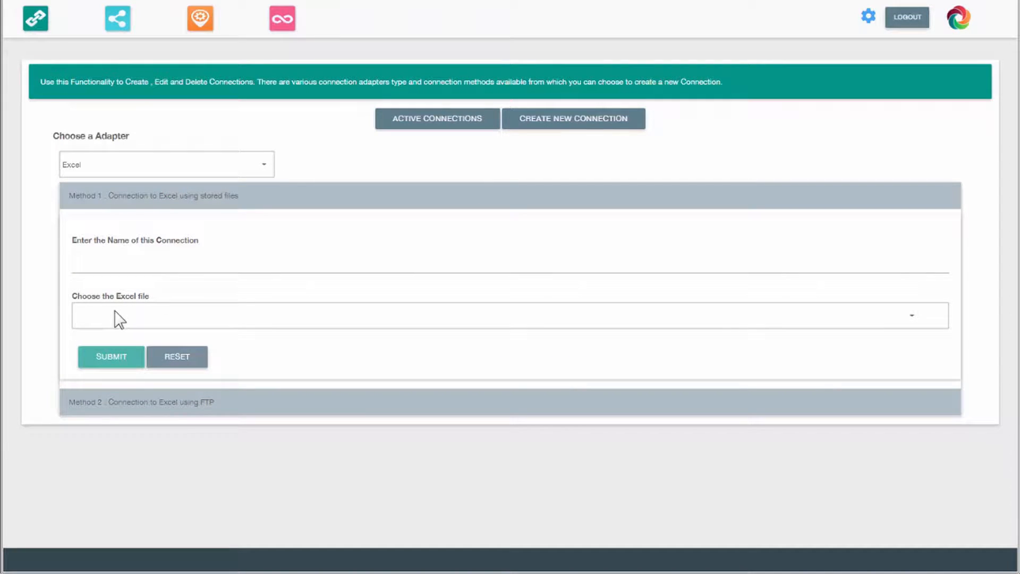
Step: Choose customers.xlsx as the Excel file, name the connection Excel_SFO_Source, and submit it
{"action": "left_click", "coordinate": [118, 317]}
{"action": "left_click", "coordinate": [114, 354]}
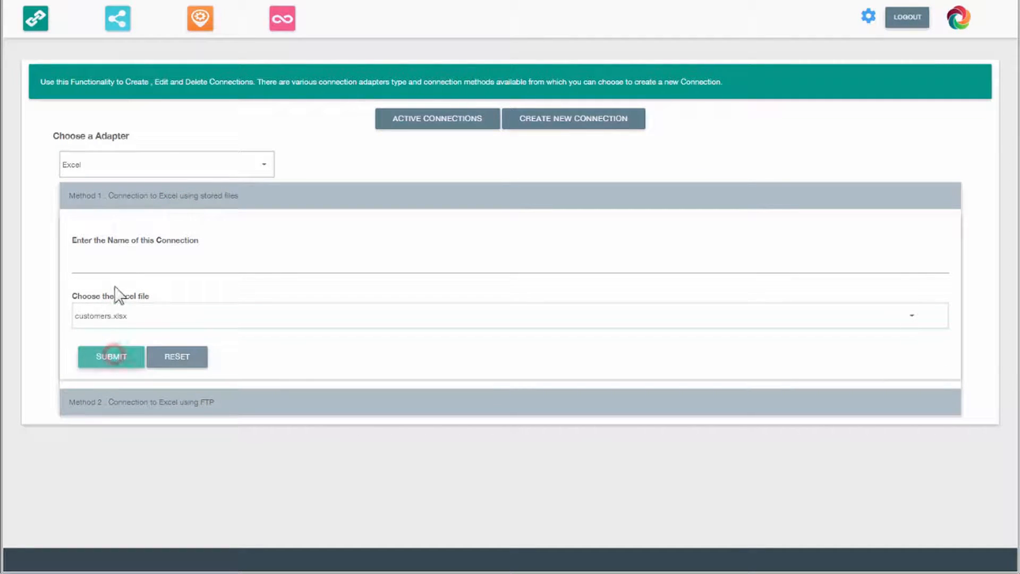
{"action": "left_click", "coordinate": [114, 264]}
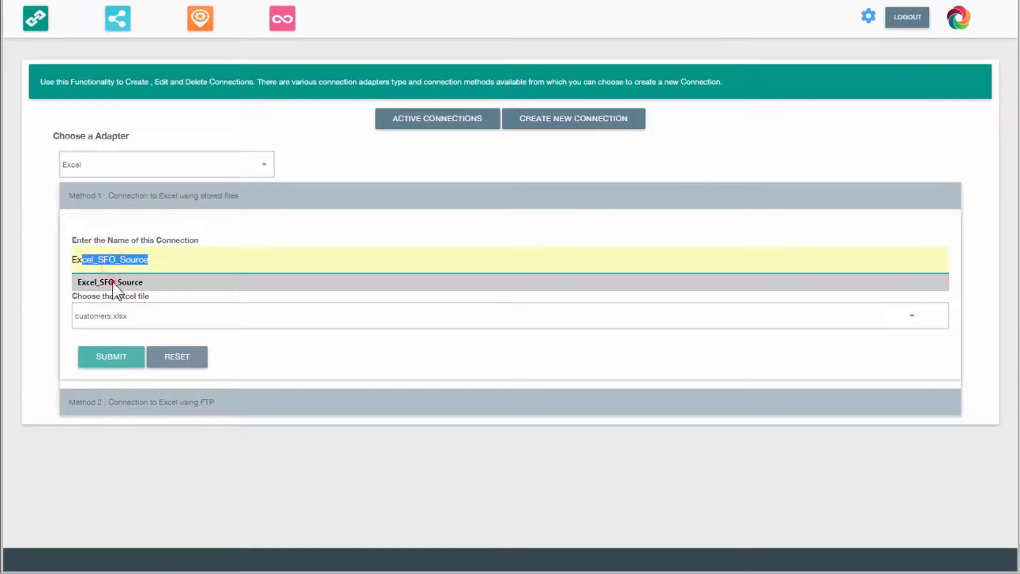
{"action": "left_click", "coordinate": [111, 283]}
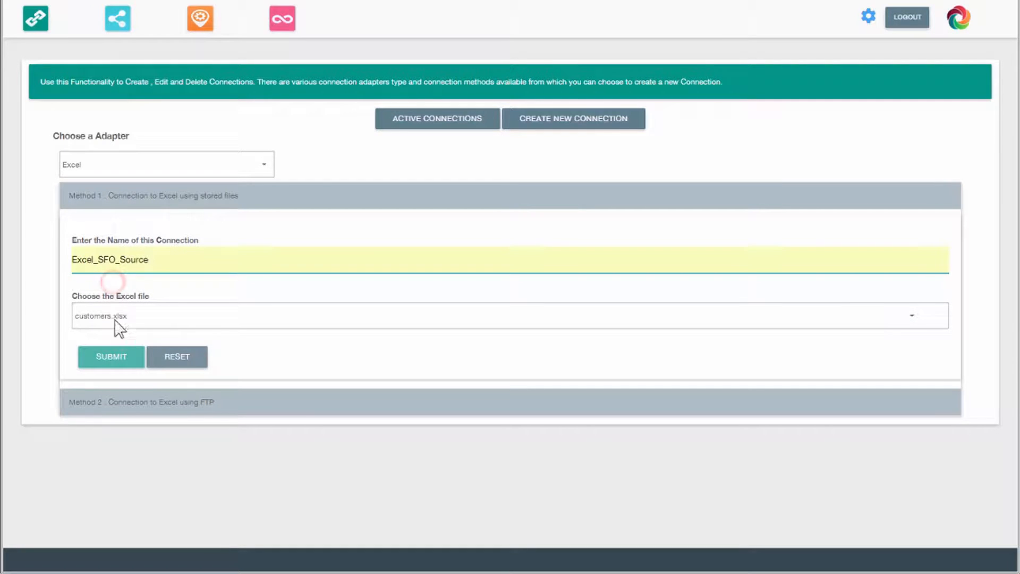
{"action": "left_click", "coordinate": [104, 357]}
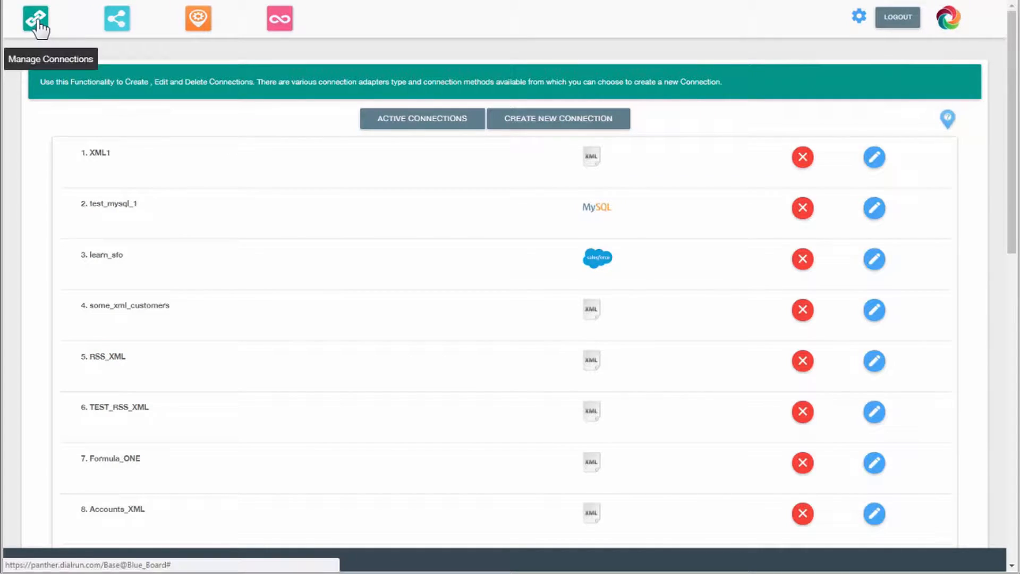
Step: Start a new connection with the Salesforce adapter and authorize it through the Salesforce.com sign-in (OAuth) method
{"action": "left_click", "coordinate": [566, 121]}
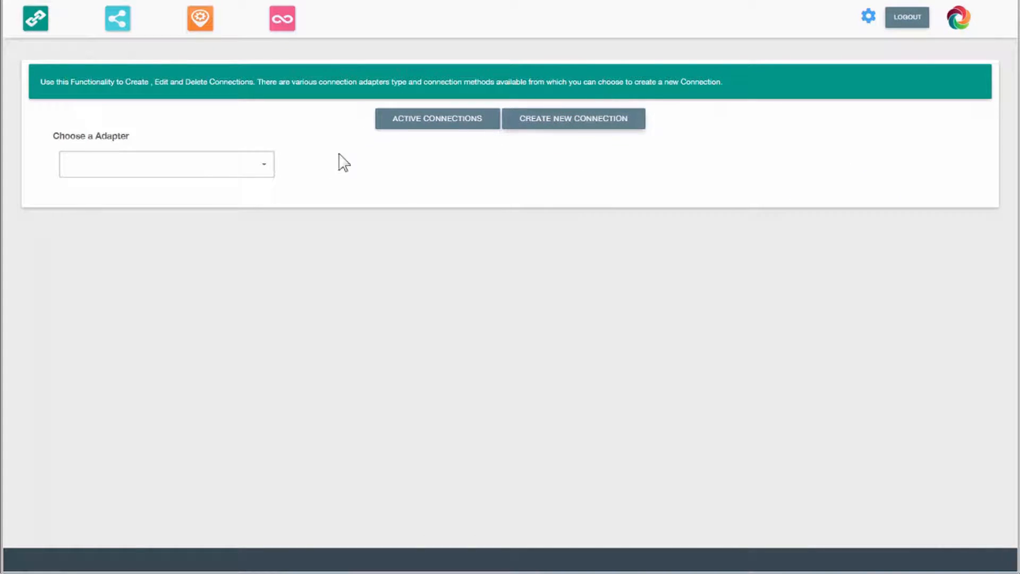
{"action": "left_click", "coordinate": [264, 162]}
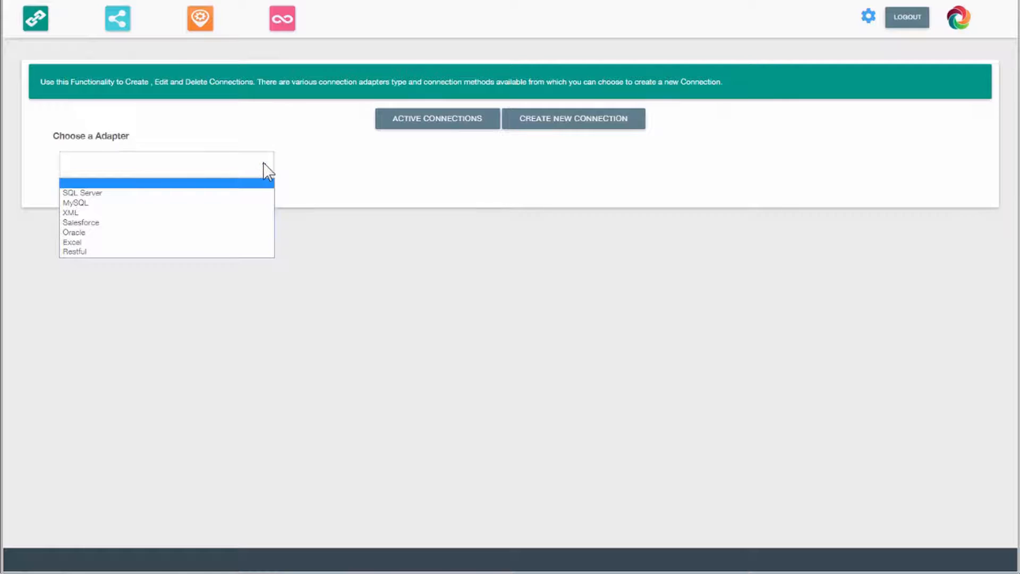
{"action": "left_click", "coordinate": [171, 222]}
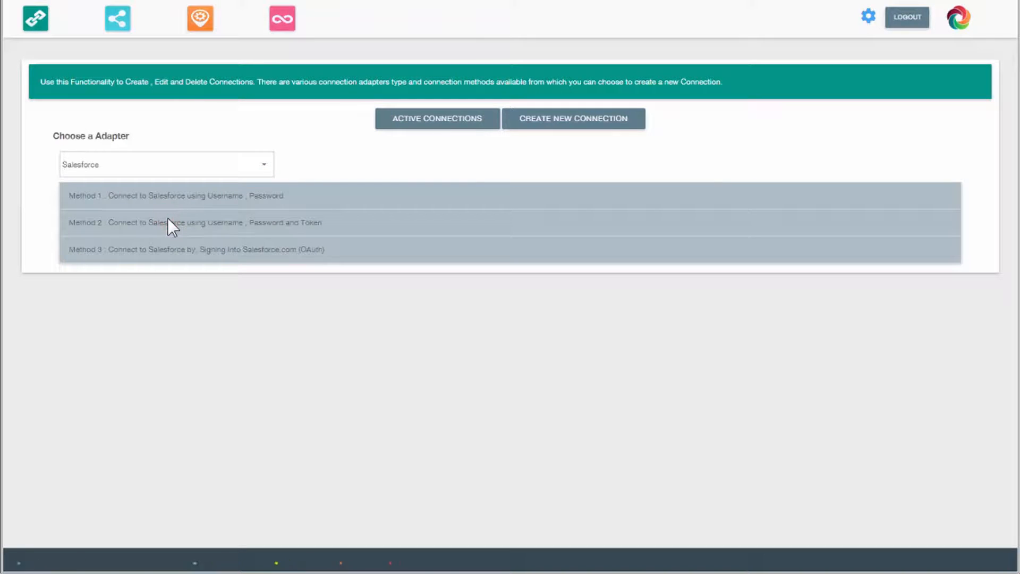
{"action": "left_click", "coordinate": [176, 250]}
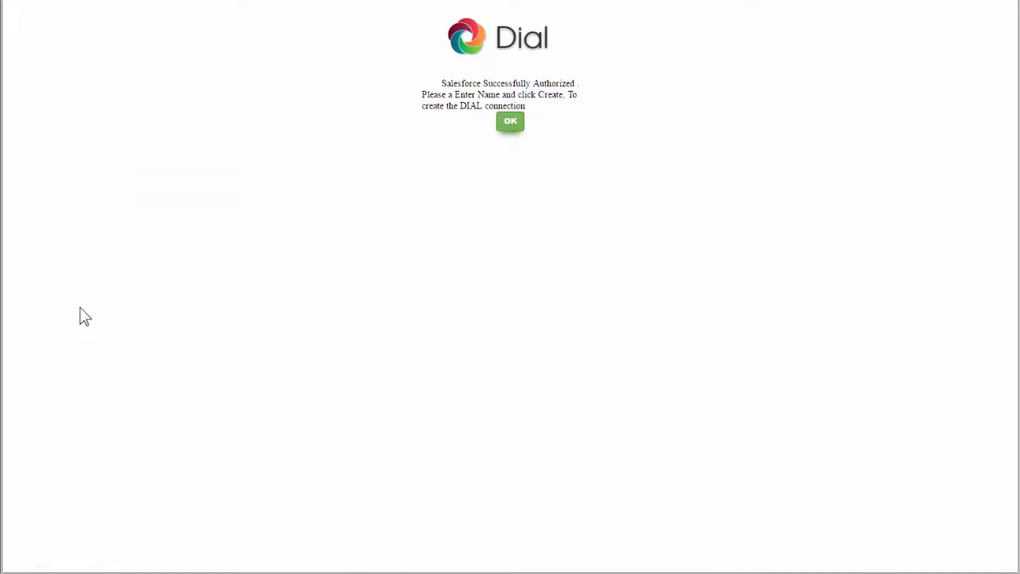
{"action": "left_click", "coordinate": [512, 122]}
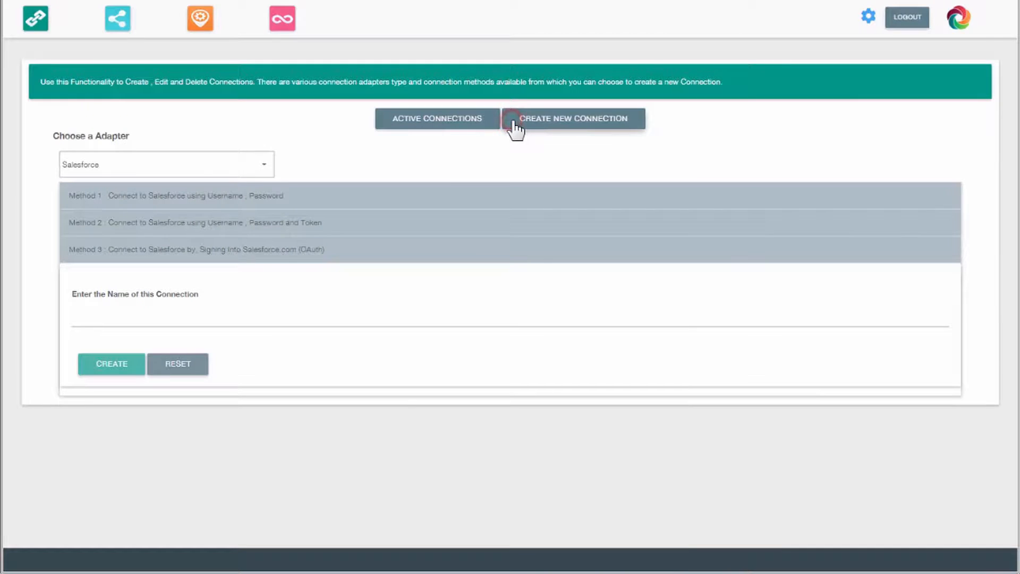
Step: Name the Salesforce connection SalesForceConnection and create it
{"action": "left_click", "coordinate": [141, 320]}
{"action": "type", "text": "Sales"}
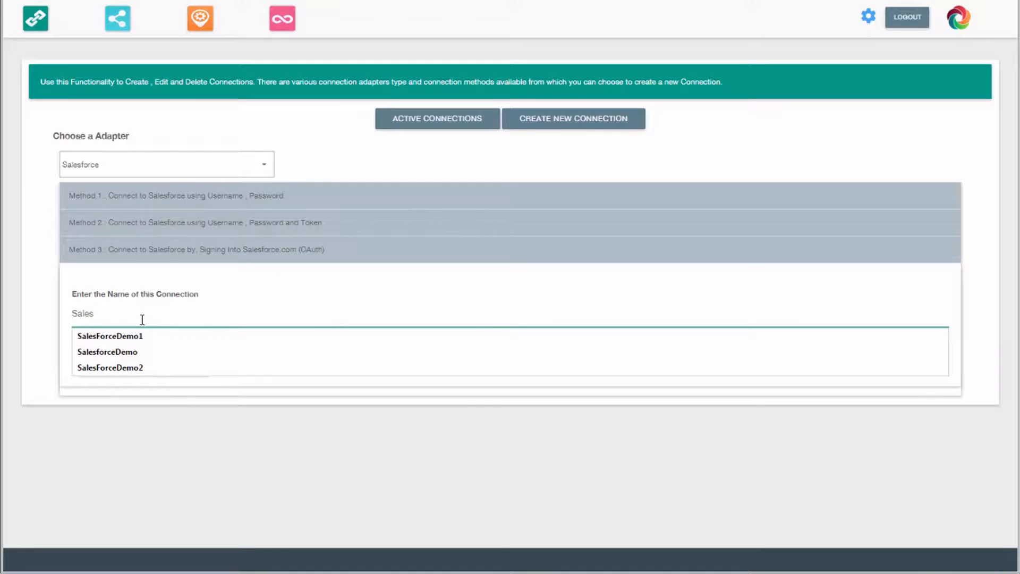
{"action": "type", "text": "ForceConnection"}
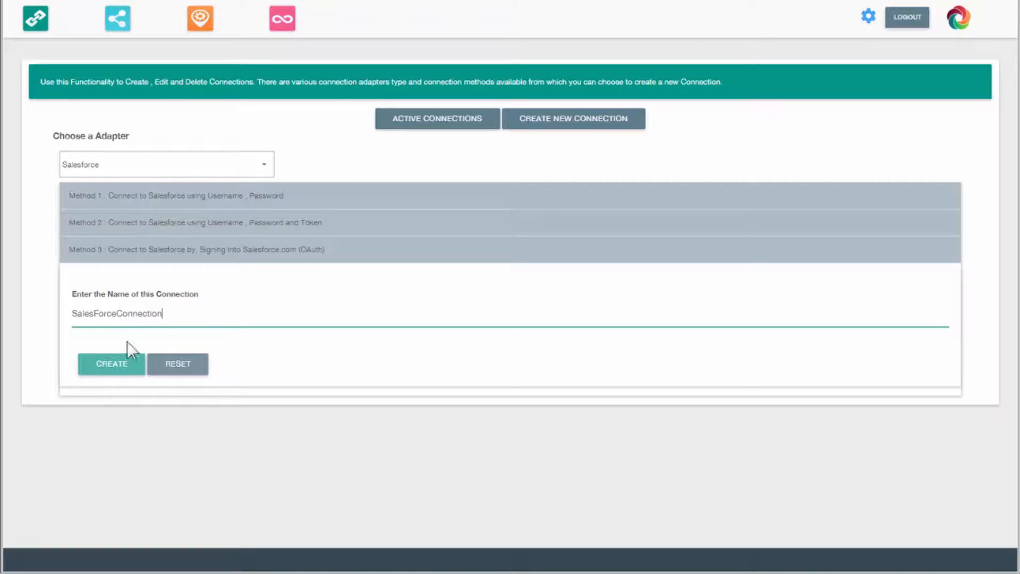
{"action": "left_click", "coordinate": [113, 368]}
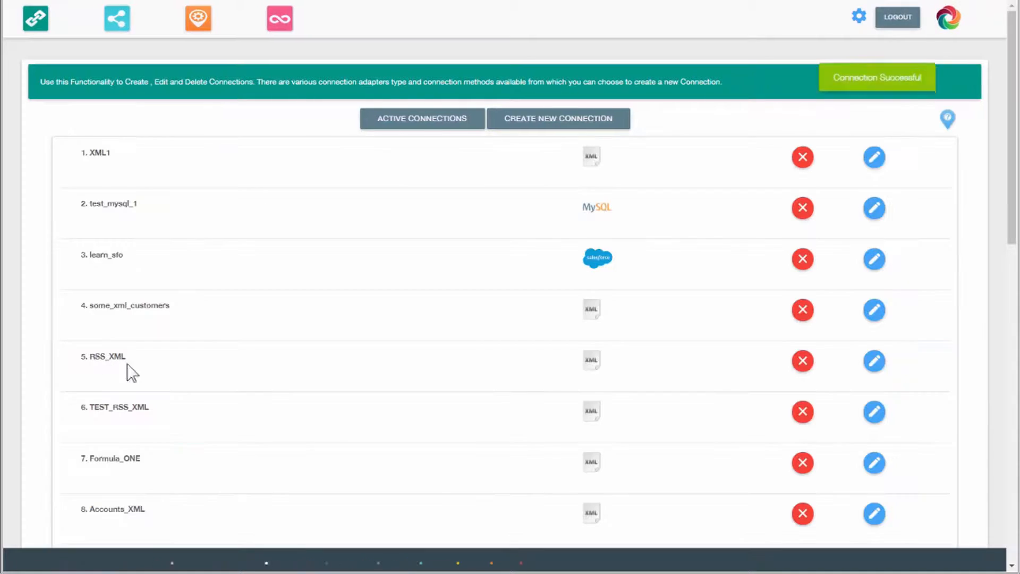
Step: Start a new modal using the form based on a single connection
{"action": "left_click", "coordinate": [119, 17]}
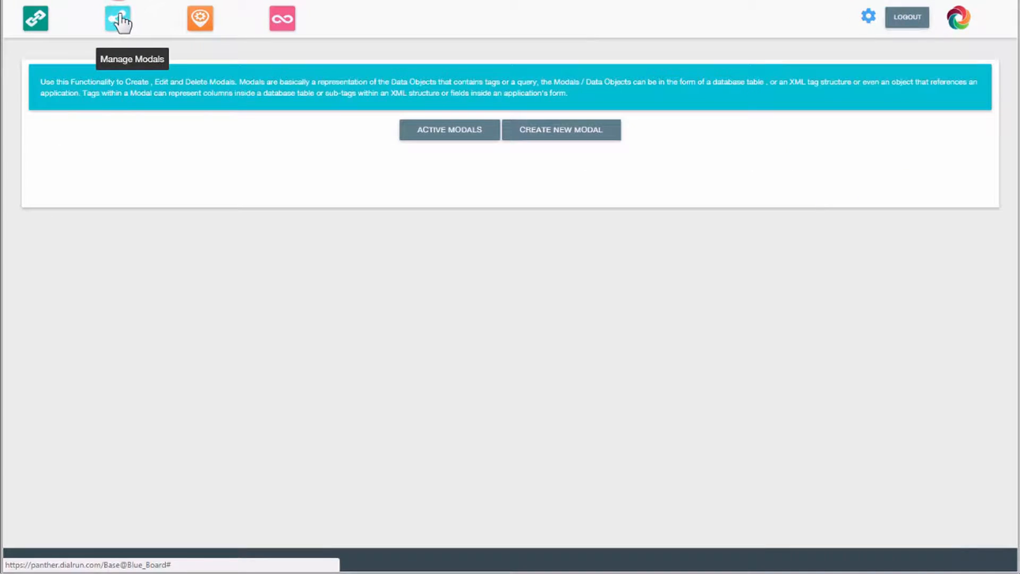
{"action": "left_click", "coordinate": [559, 137]}
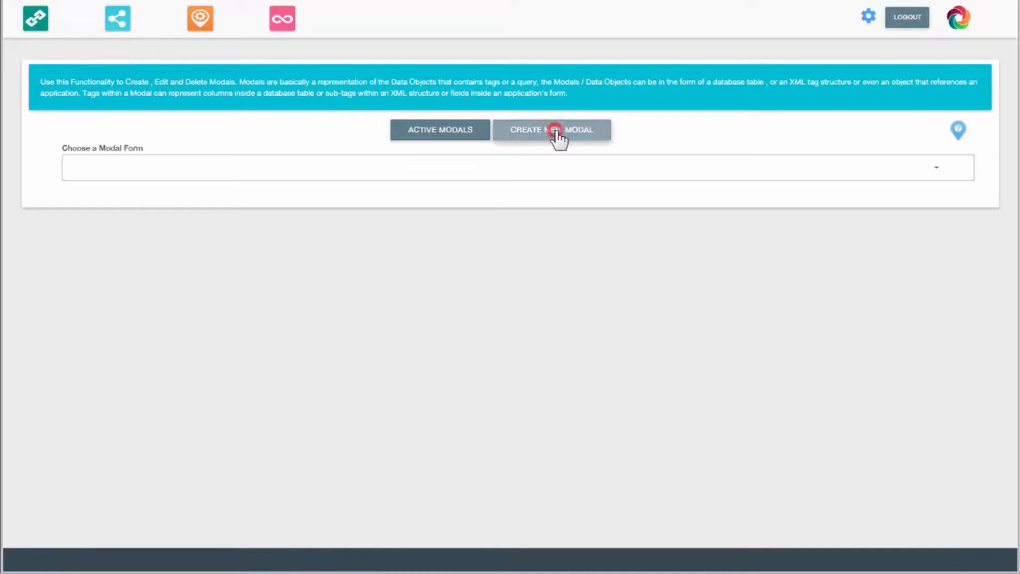
{"action": "left_click", "coordinate": [893, 165]}
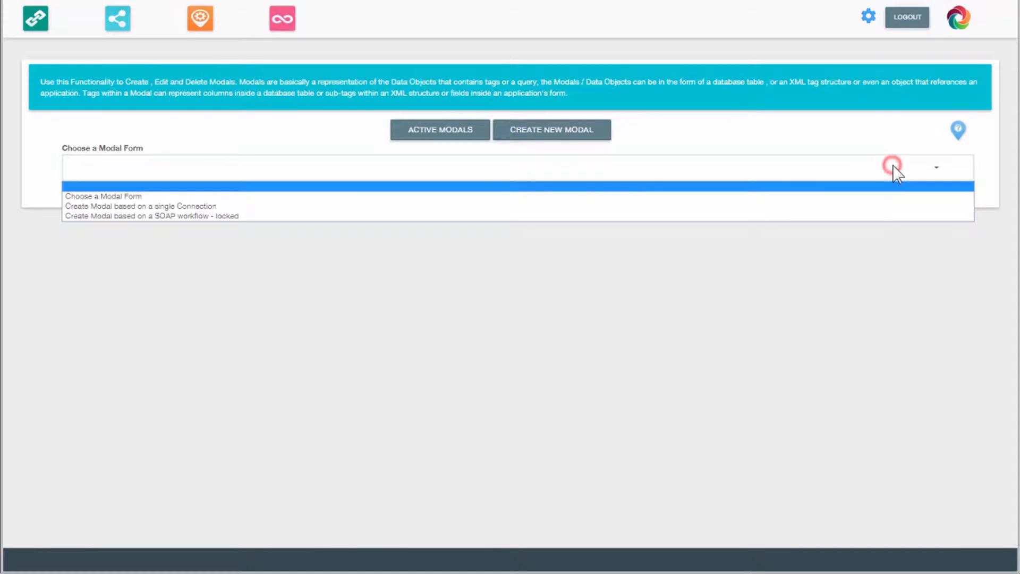
{"action": "left_click", "coordinate": [174, 205]}
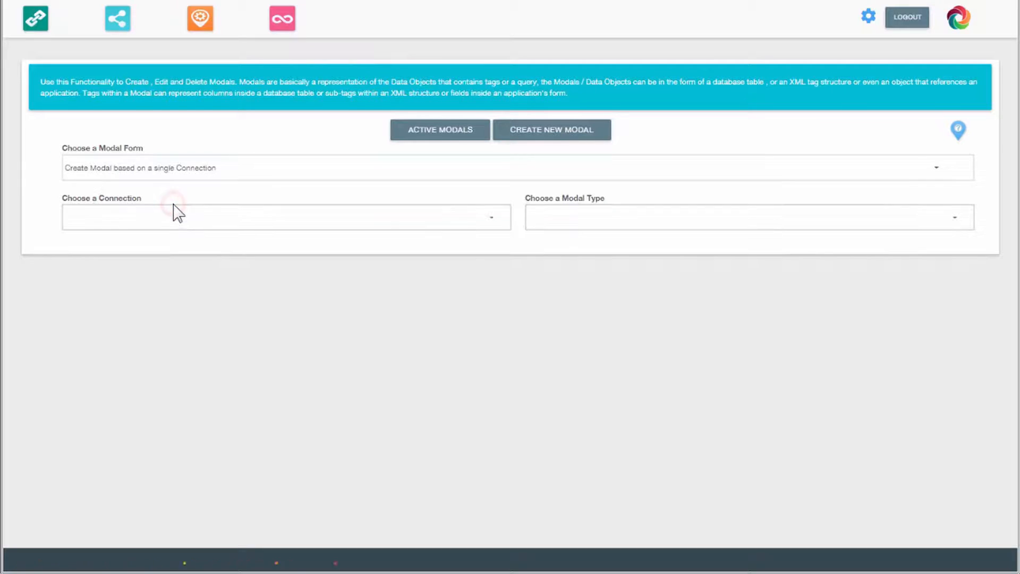
Step: Set the modal's connection to Excel_SFO_Source and its type to Choose a Data Object
{"action": "left_click", "coordinate": [174, 215]}
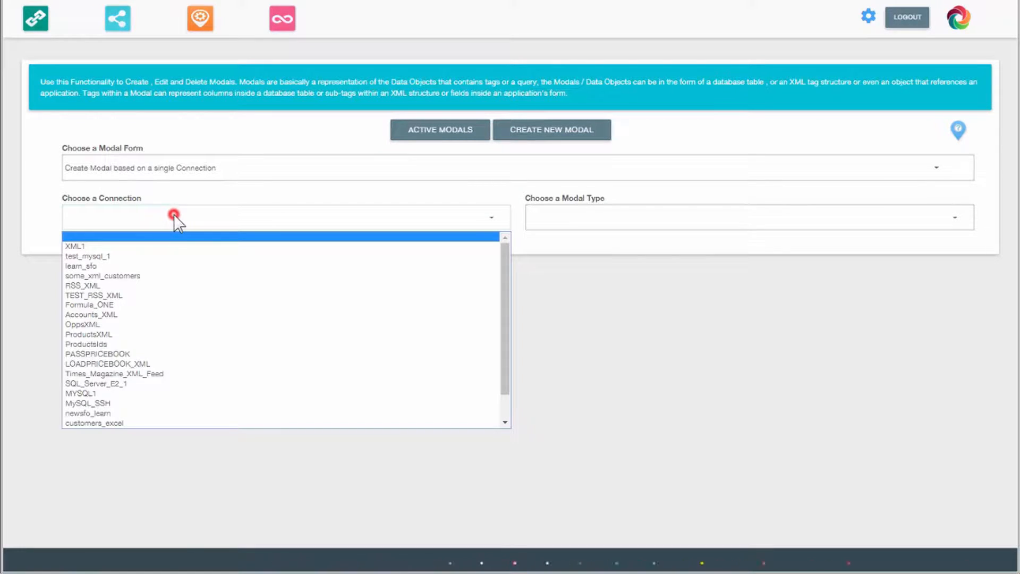
{"action": "left_click", "coordinate": [507, 380]}
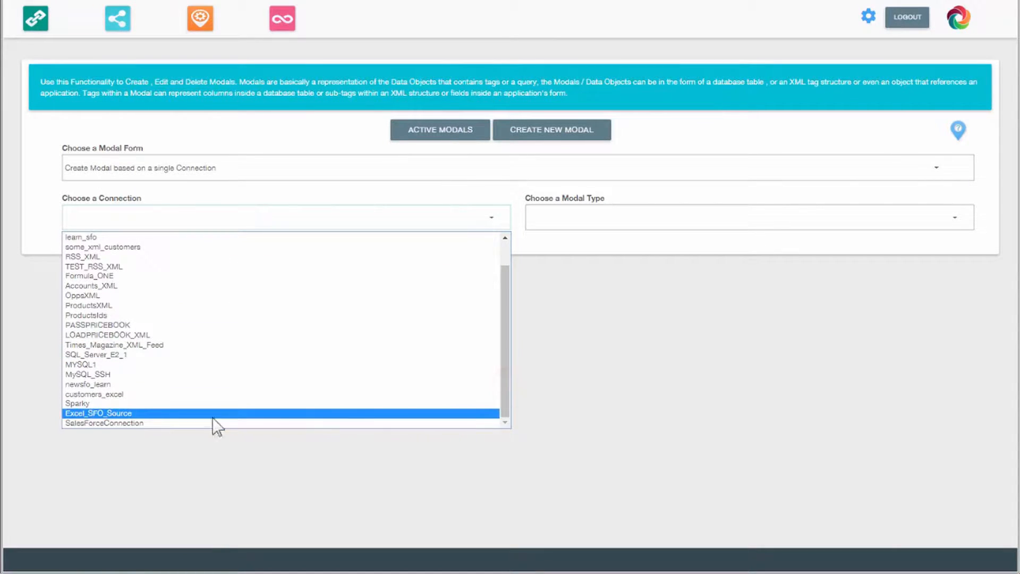
{"action": "left_click", "coordinate": [126, 413]}
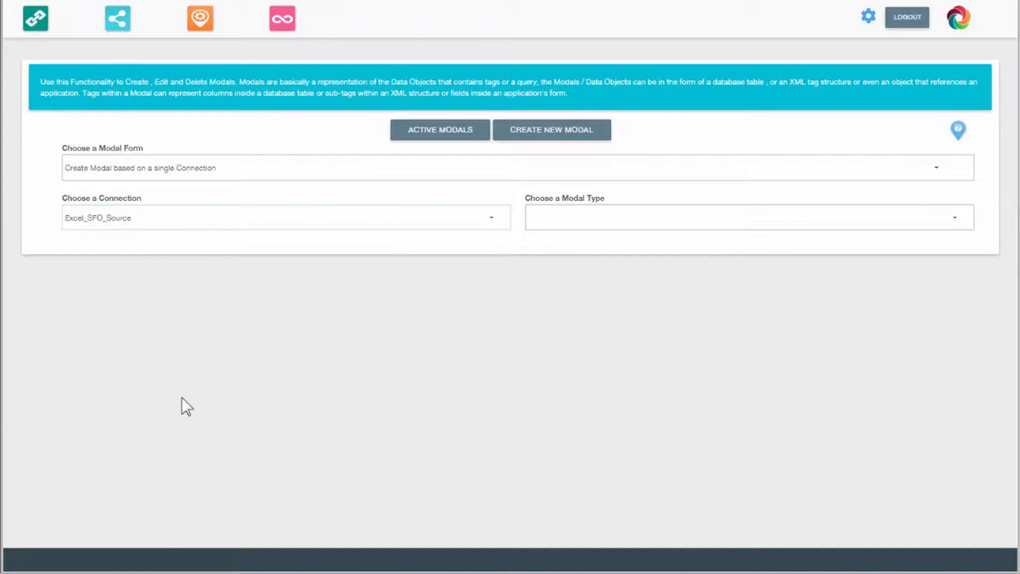
{"action": "left_click", "coordinate": [590, 223]}
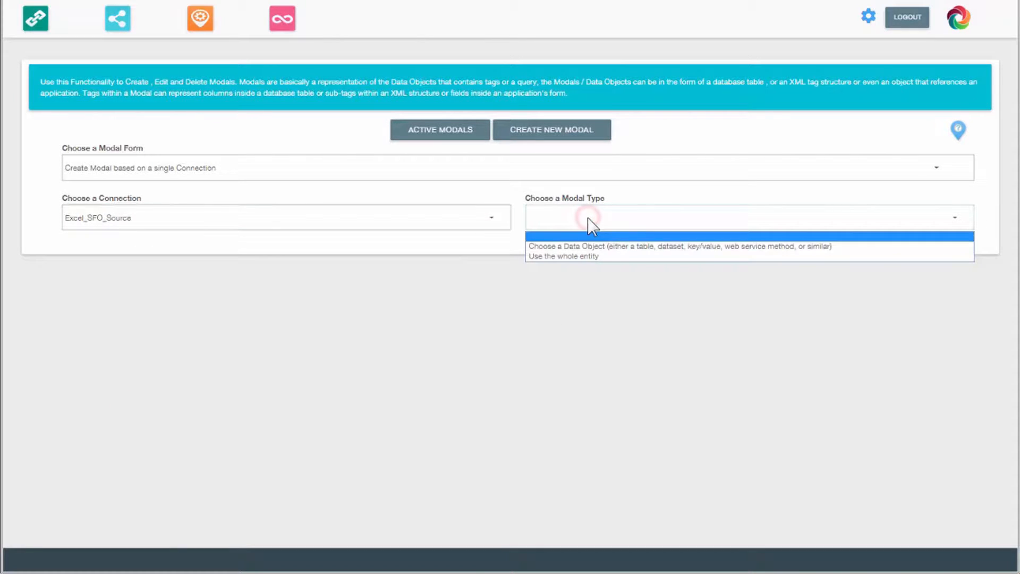
{"action": "left_click", "coordinate": [594, 247]}
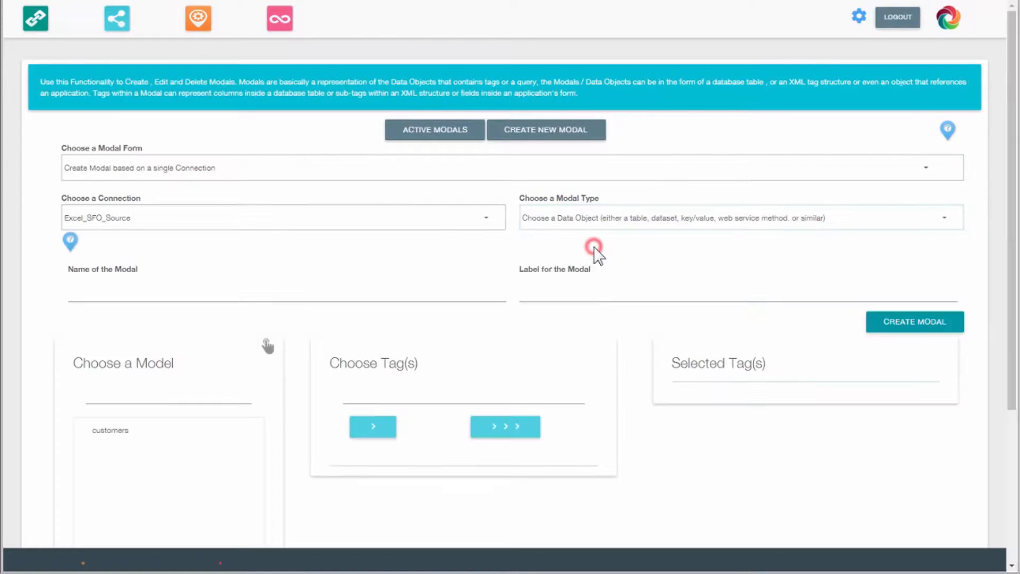
Step: Choose the customers model and add the Account Name, Phone and City tags, followed by all its remaining tags
{"action": "double_click", "coordinate": [113, 432]}
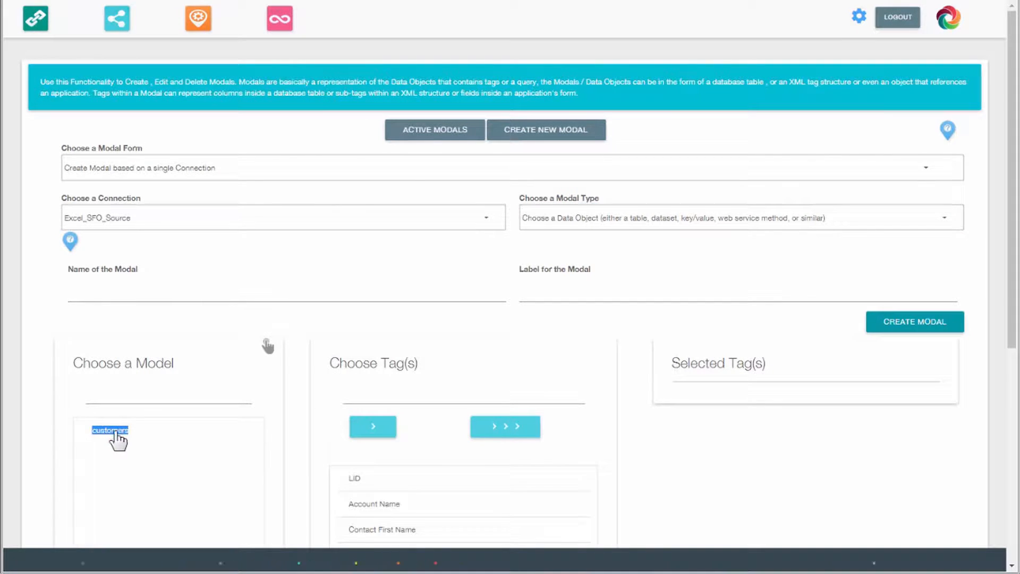
{"action": "scroll", "coordinate": [689, 439], "scroll_direction": "down", "scroll_amount": 5}
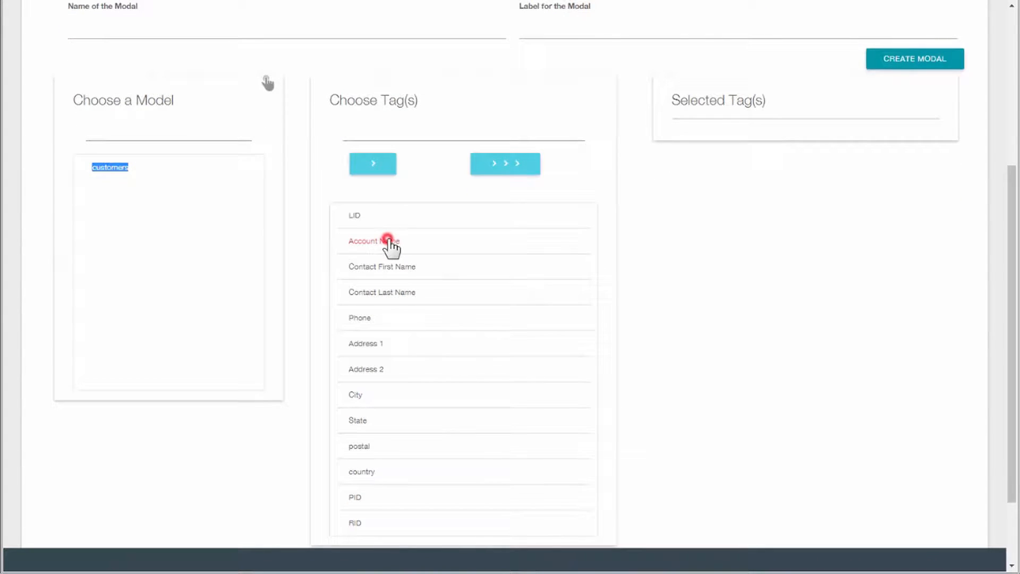
{"action": "left_click", "coordinate": [363, 319]}
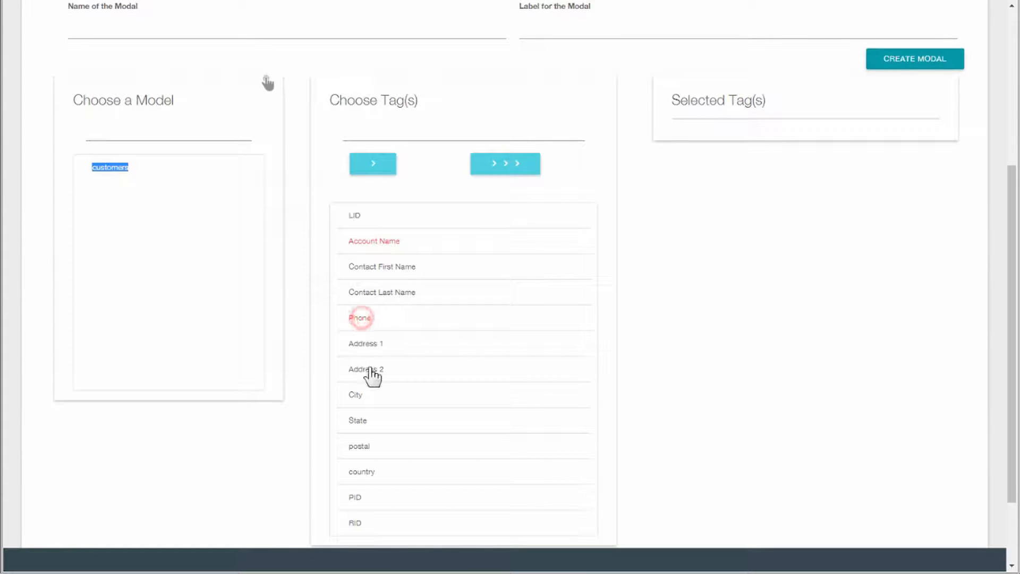
{"action": "left_click", "coordinate": [355, 396]}
{"action": "left_click", "coordinate": [378, 165]}
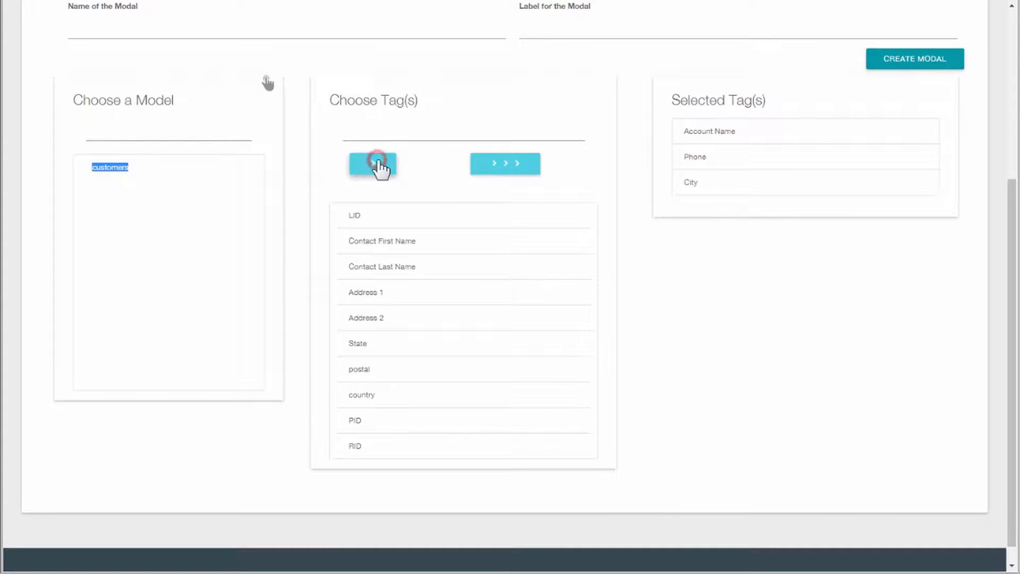
{"action": "left_click", "coordinate": [502, 171]}
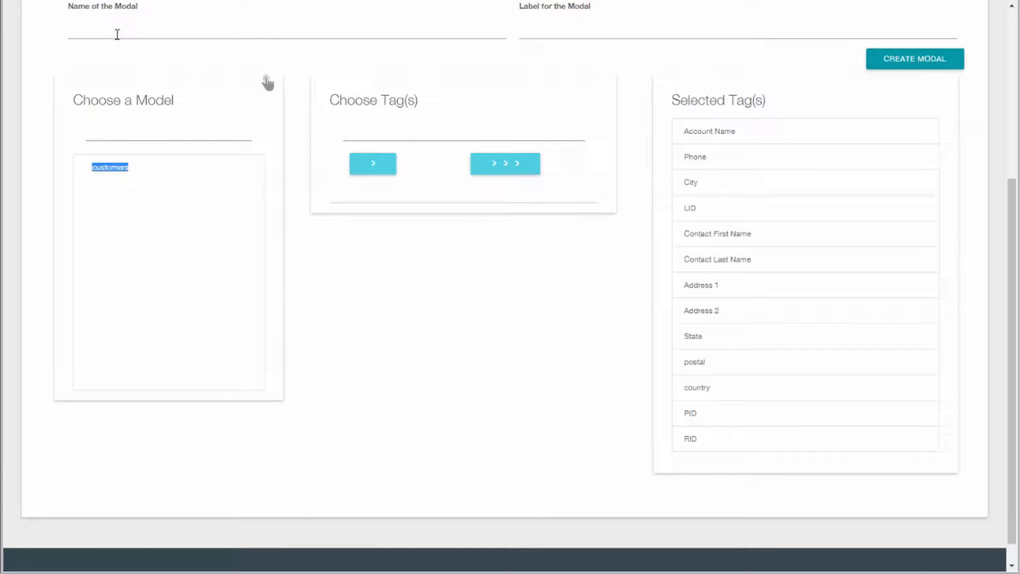
Step: Enter ExcelSFOSource as both the modal's name and label, and create the modal
{"action": "left_click", "coordinate": [118, 29]}
{"action": "type", "text": "ExcelSFOSource"}
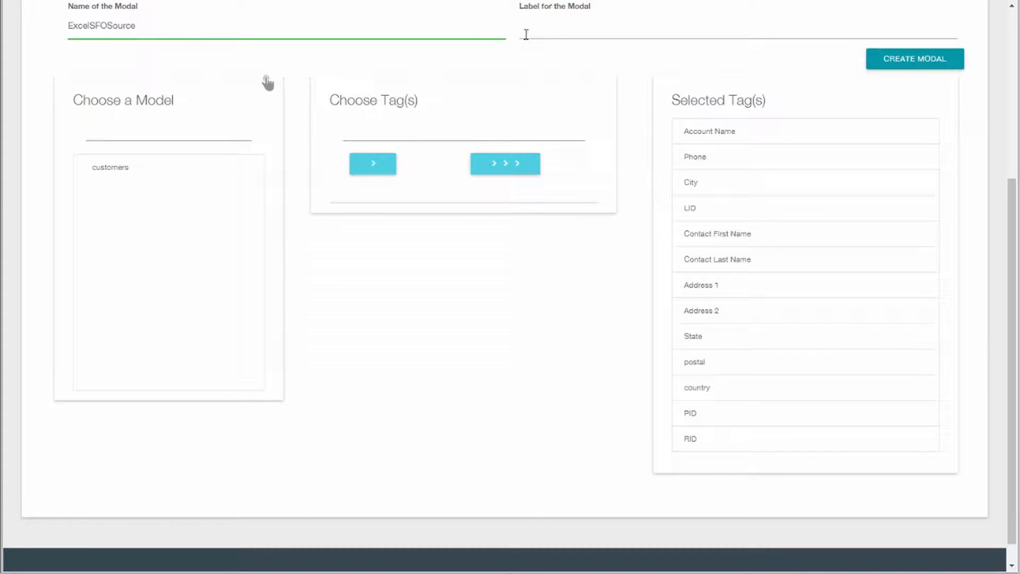
{"action": "left_click", "coordinate": [540, 27]}
{"action": "type", "text": "ExcelSFOSource"}
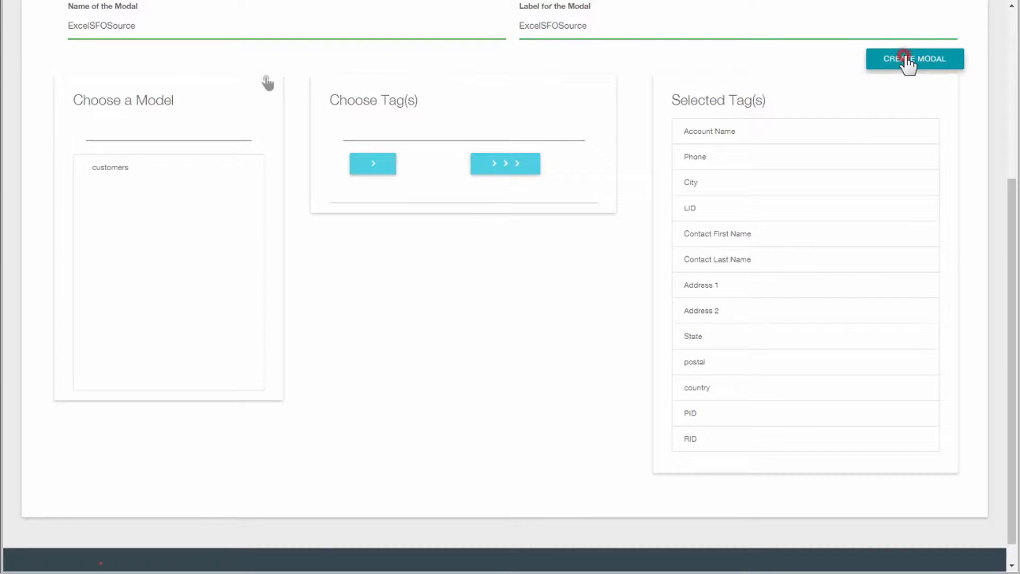
{"action": "left_click", "coordinate": [907, 60]}
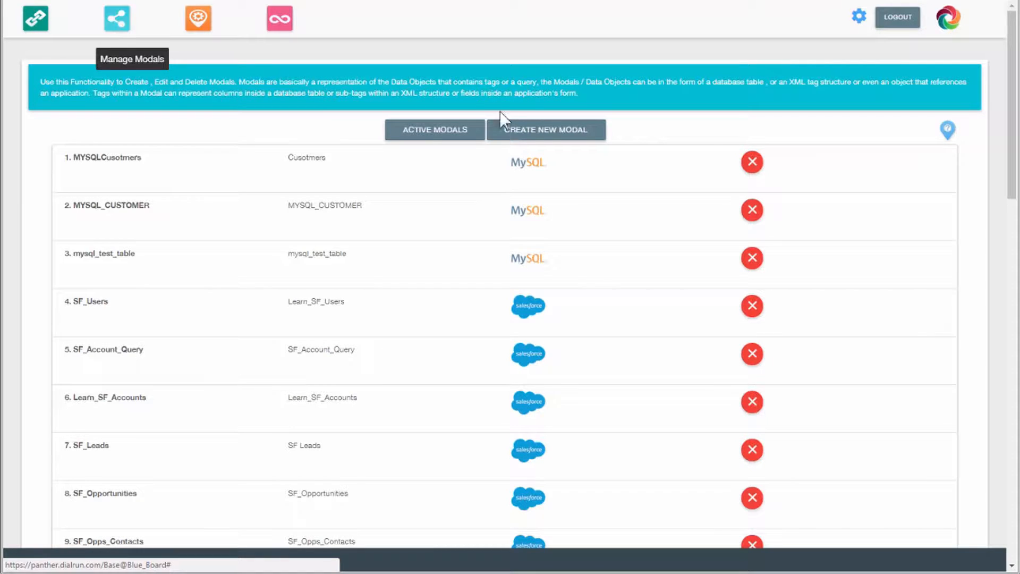
Step: Start another new modal using the form based on a single connection
{"action": "left_click", "coordinate": [548, 133]}
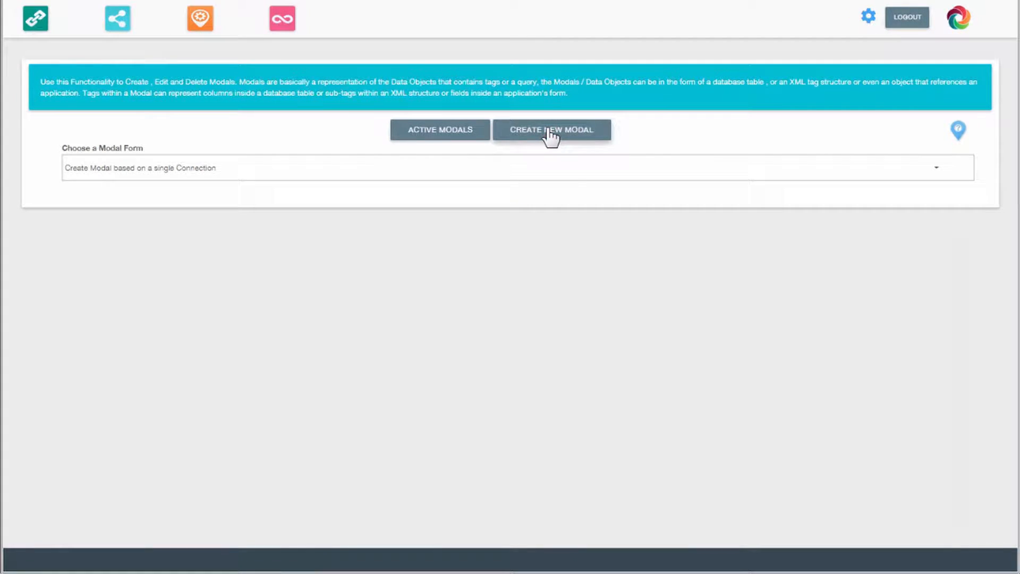
{"action": "left_click", "coordinate": [506, 167]}
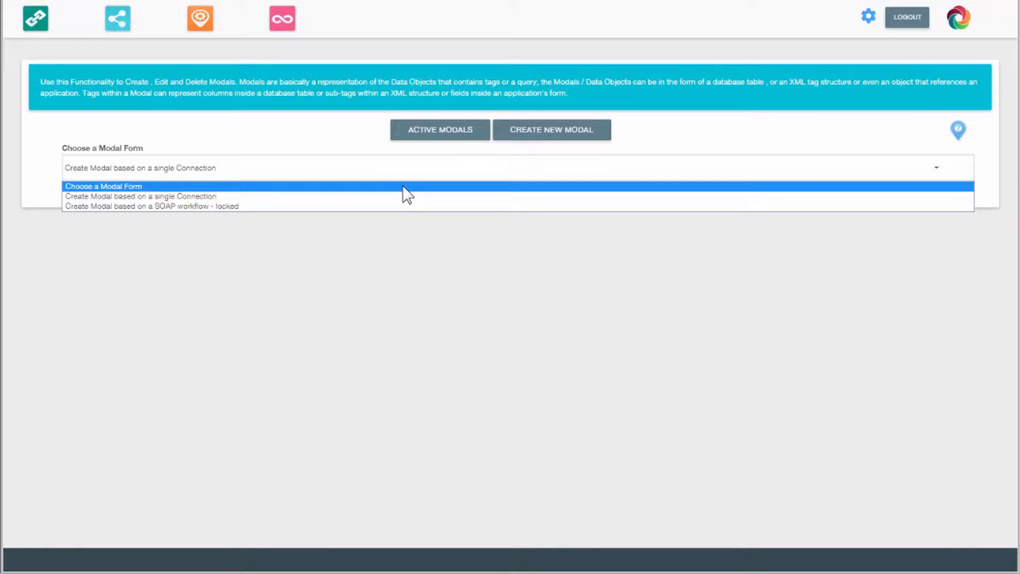
{"action": "left_click", "coordinate": [404, 184]}
{"action": "left_click", "coordinate": [415, 174]}
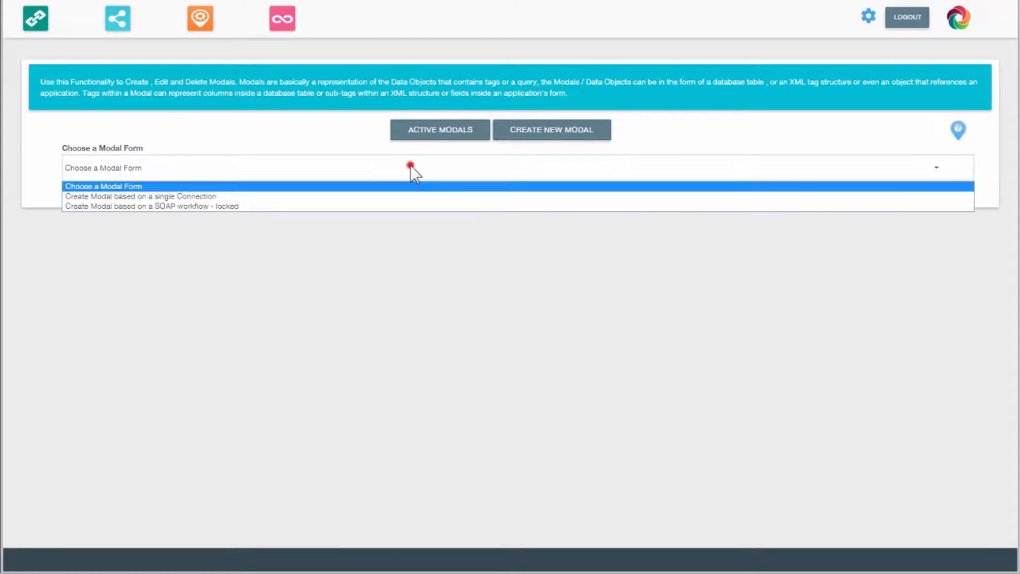
{"action": "left_click", "coordinate": [370, 198]}
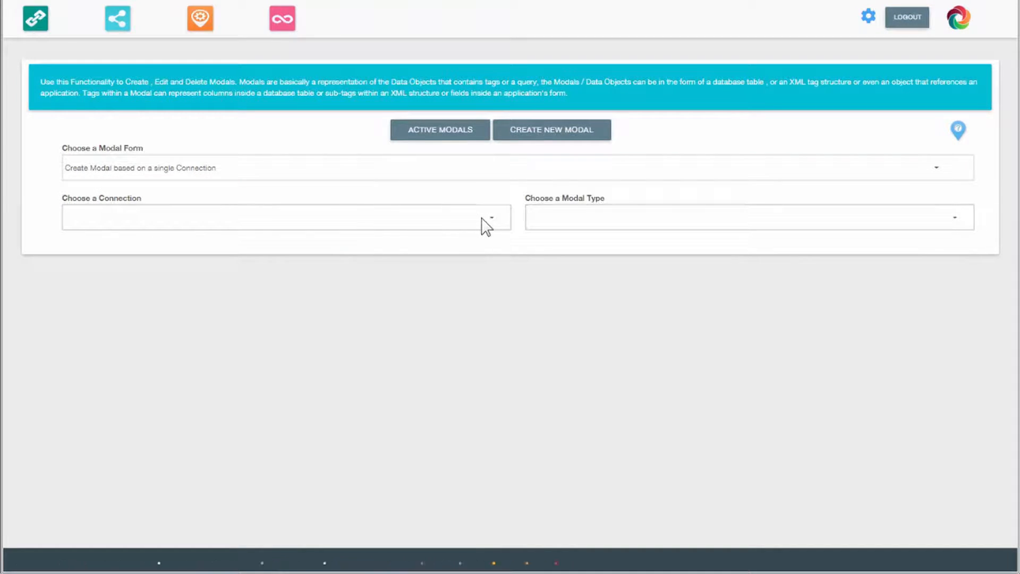
Step: Set the new modal's connection to SalesForceConnection and its type to Choose a Data Object
{"action": "left_click", "coordinate": [490, 219]}
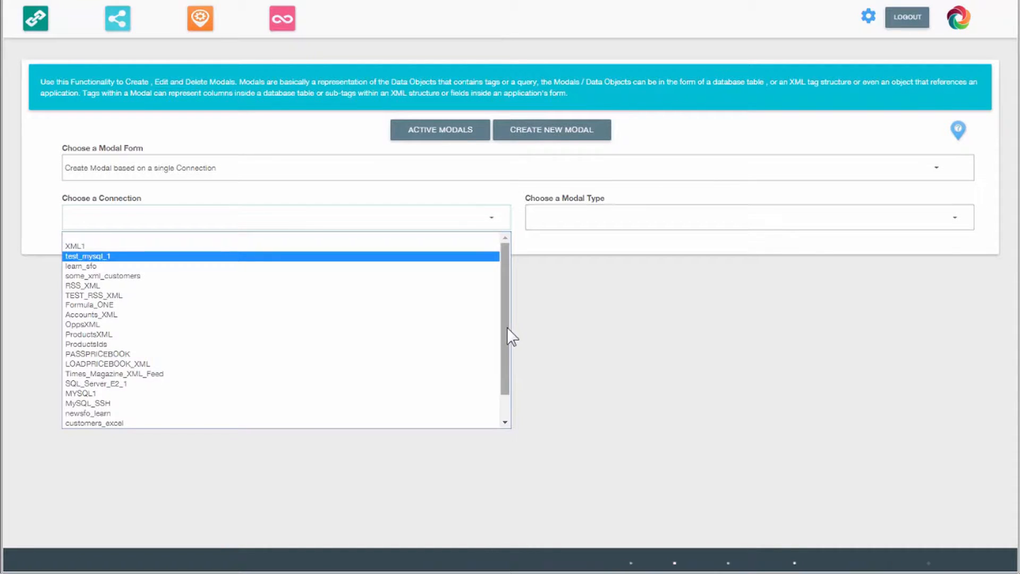
{"action": "left_click_drag", "start_coordinate": [507, 328], "coordinate": [502, 356]}
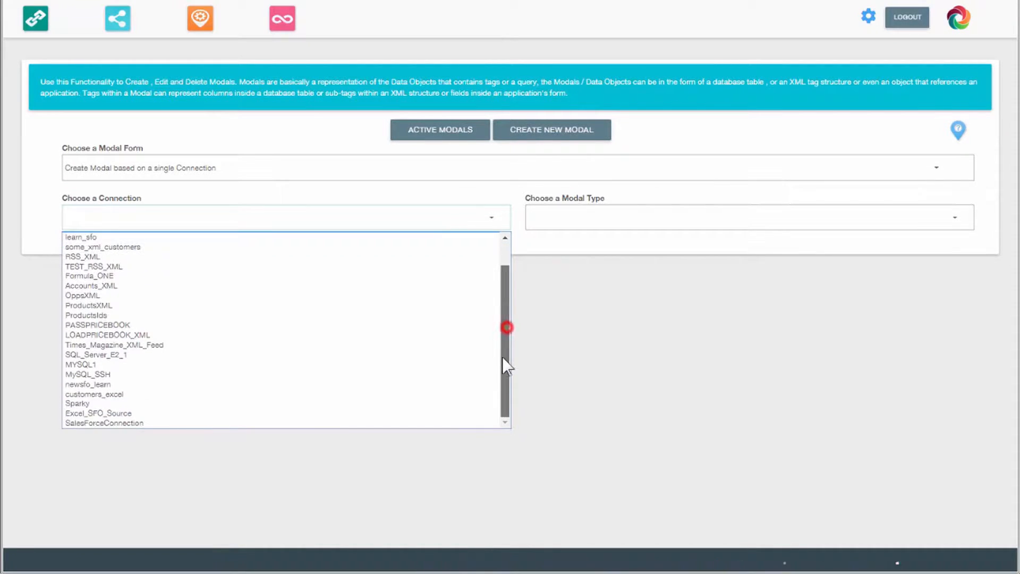
{"action": "left_click", "coordinate": [131, 425]}
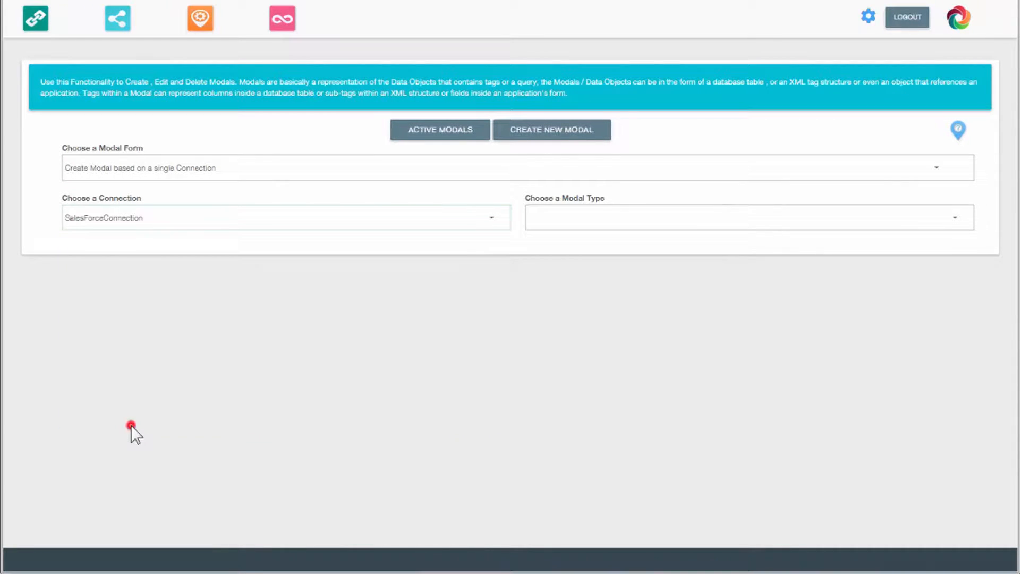
{"action": "left_click", "coordinate": [581, 219]}
{"action": "left_click", "coordinate": [588, 242]}
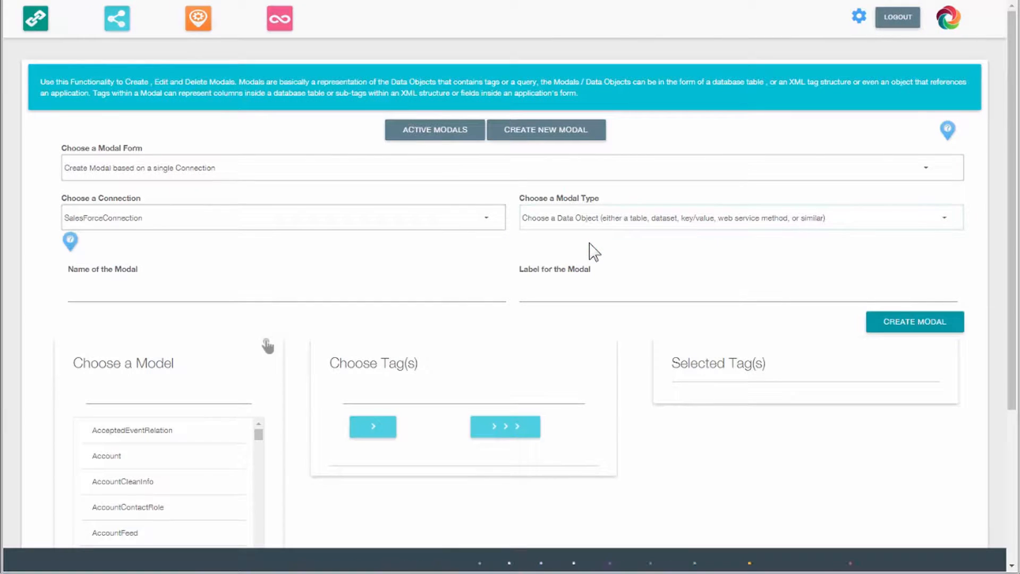
Step: Choose the Account model and add the Name, BillingStreet and BillingState tags, followed by all its remaining tags
{"action": "double_click", "coordinate": [98, 457]}
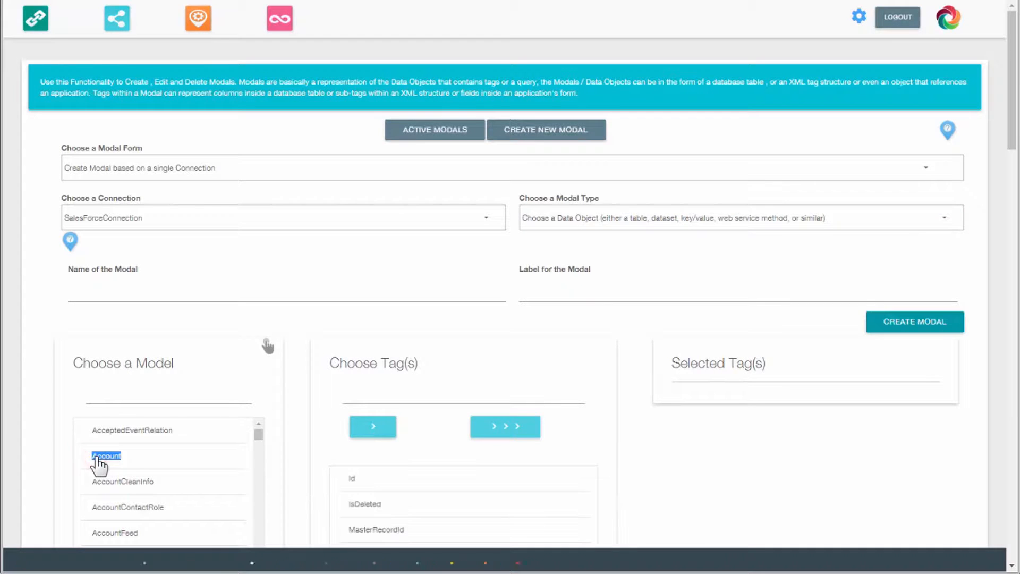
{"action": "left_click_drag", "start_coordinate": [1014, 118], "coordinate": [1013, 188]}
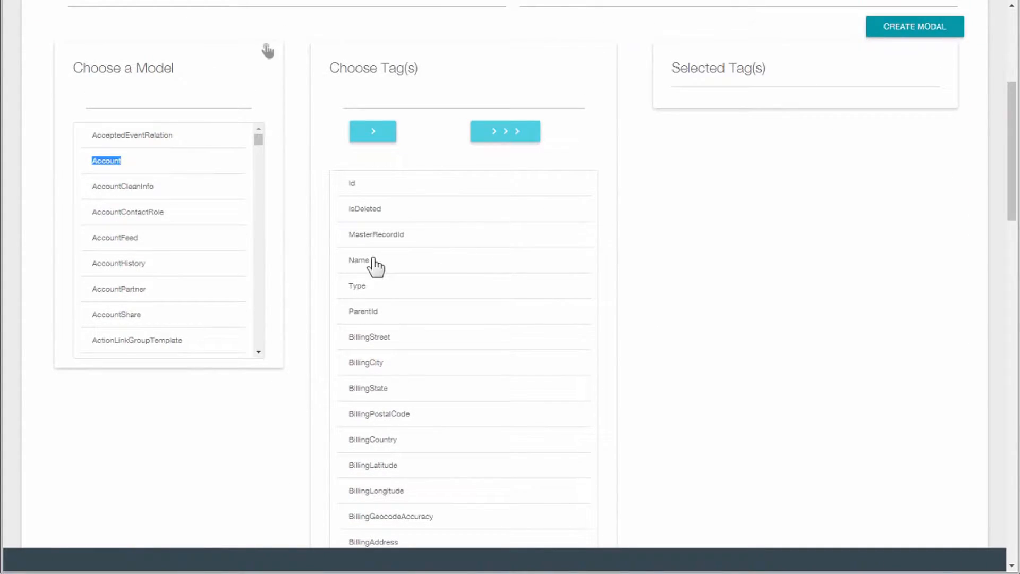
{"action": "left_click", "coordinate": [371, 260]}
{"action": "left_click", "coordinate": [374, 336]}
{"action": "left_click", "coordinate": [370, 388]}
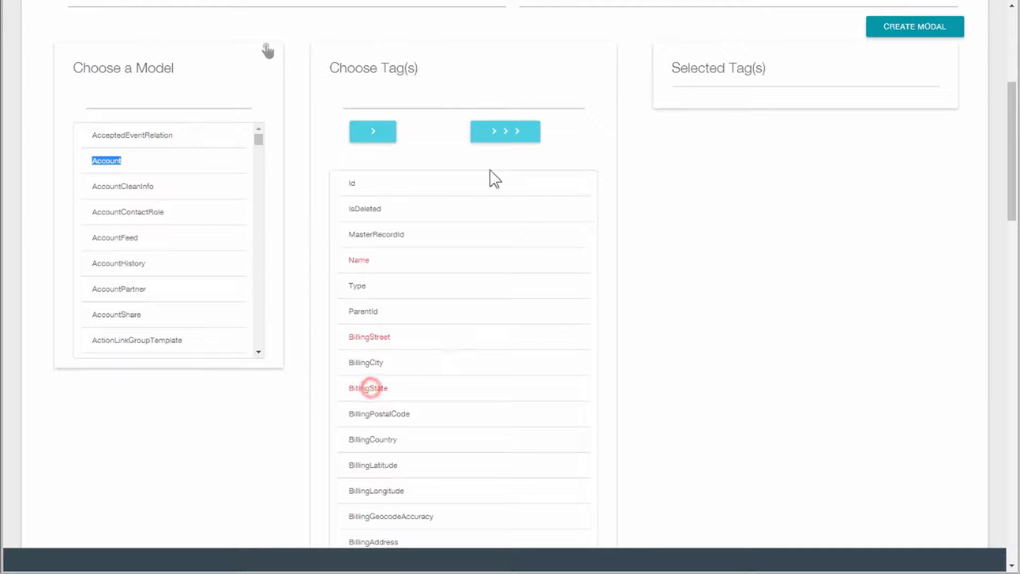
{"action": "left_click", "coordinate": [375, 133]}
{"action": "left_click", "coordinate": [503, 130]}
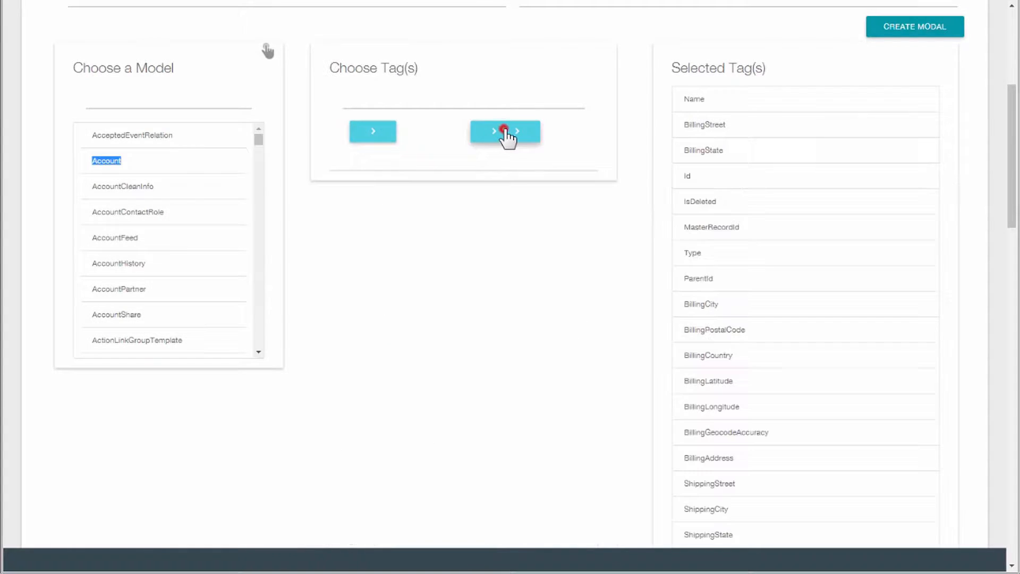
Step: Enter SFO_Destination as both the Salesforce modal's name and label, and create the modal
{"action": "scroll", "coordinate": [506, 134], "scroll_direction": "up", "scroll_amount": 3}
{"action": "left_click", "coordinate": [103, 124]}
{"action": "type", "text": "Destinat"}
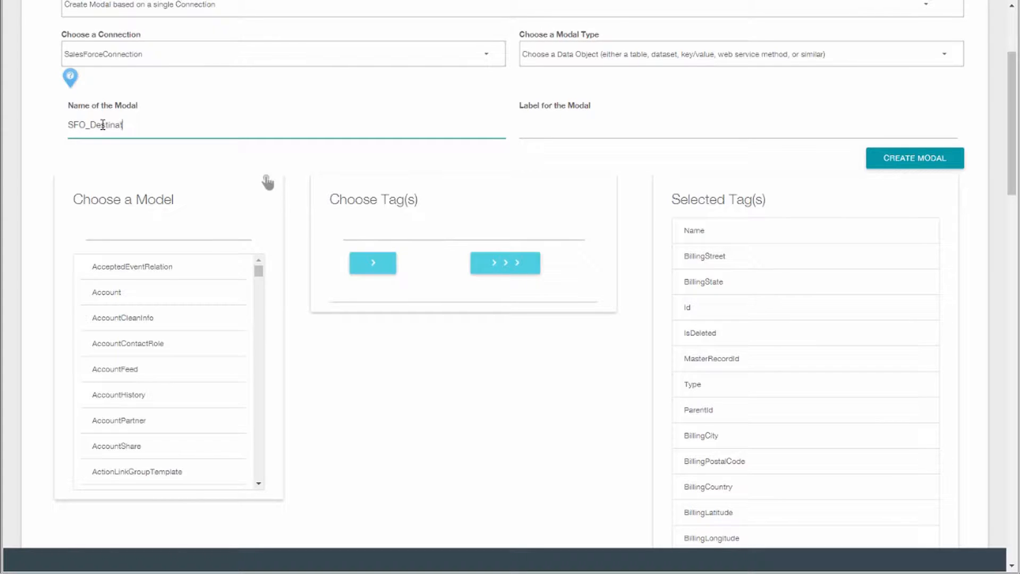
{"action": "type", "text": "ion"}
{"action": "left_click", "coordinate": [532, 125]}
{"action": "type", "text": "SFO_Destina"}
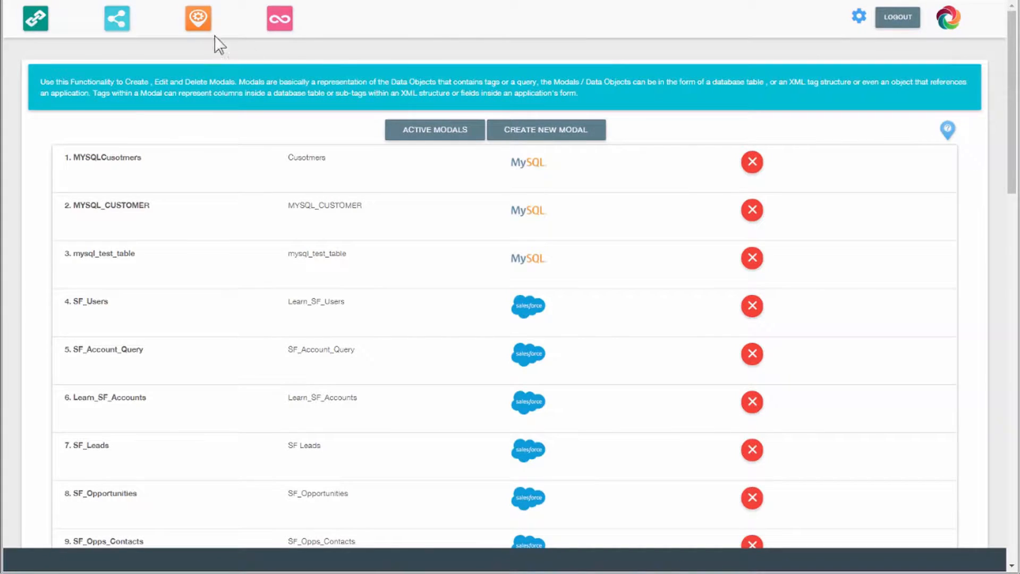
Step: Start a new cast and add a choose set named SFO_Customer to it
{"action": "left_click", "coordinate": [196, 17]}
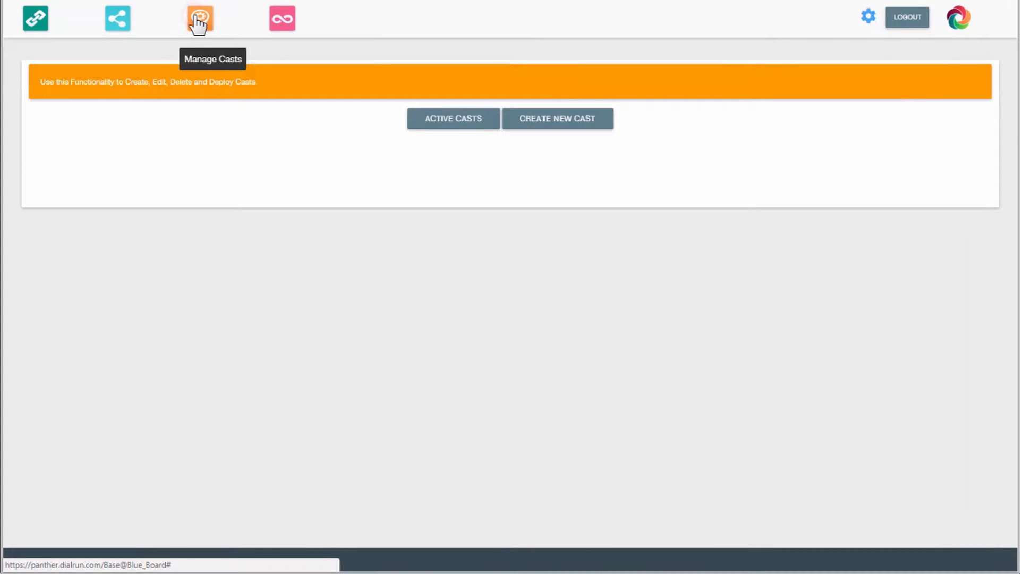
{"action": "left_click", "coordinate": [567, 122]}
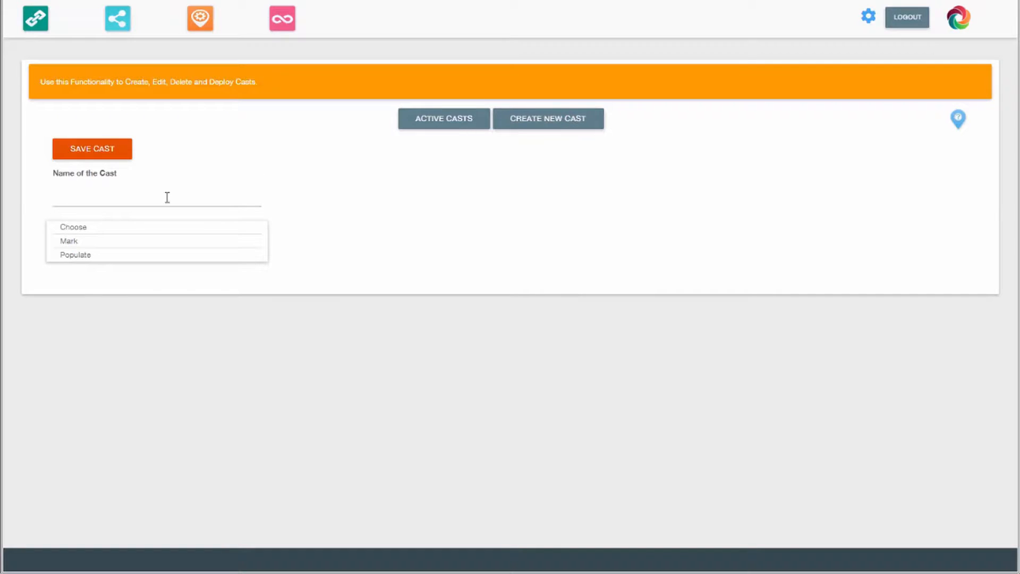
{"action": "left_click", "coordinate": [72, 227]}
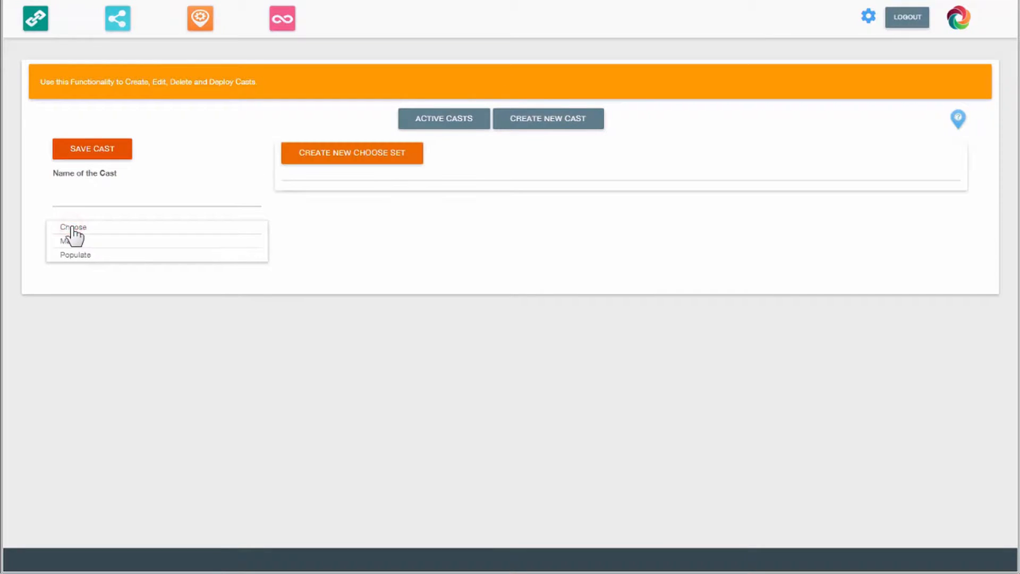
{"action": "left_click", "coordinate": [338, 153]}
{"action": "left_click", "coordinate": [314, 181]}
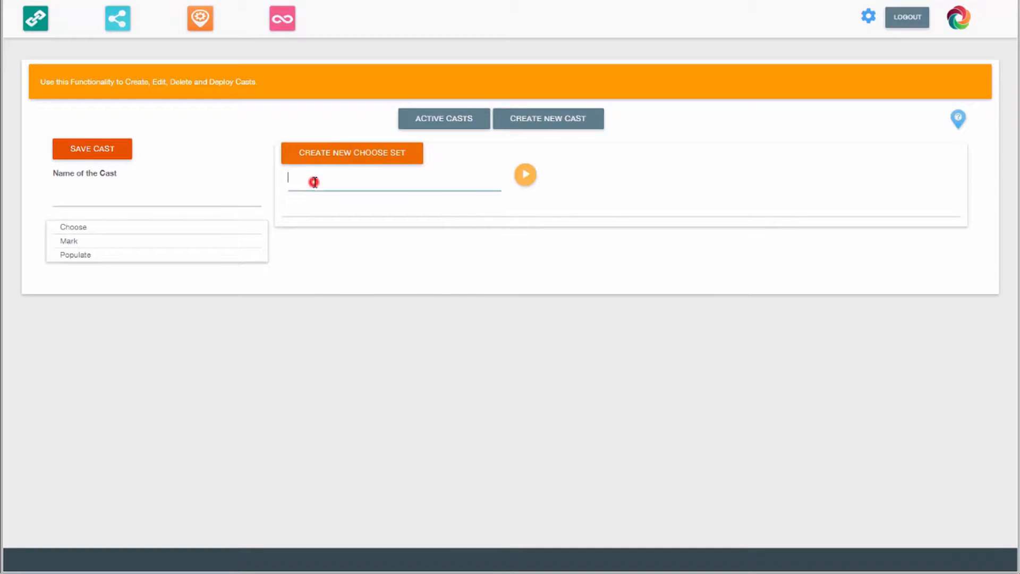
{"action": "type", "text": "SFO_Customer"}
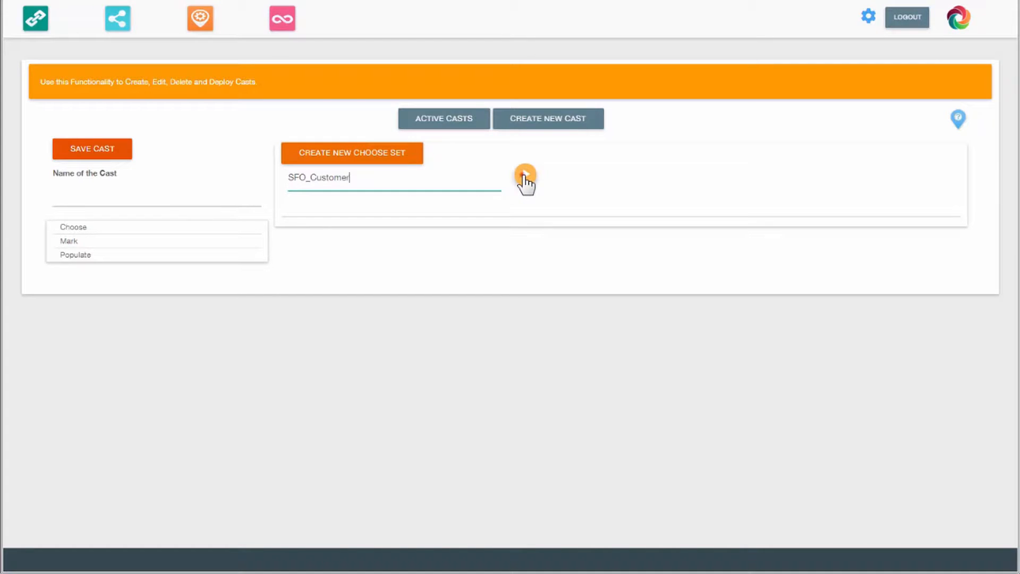
{"action": "left_click", "coordinate": [526, 176]}
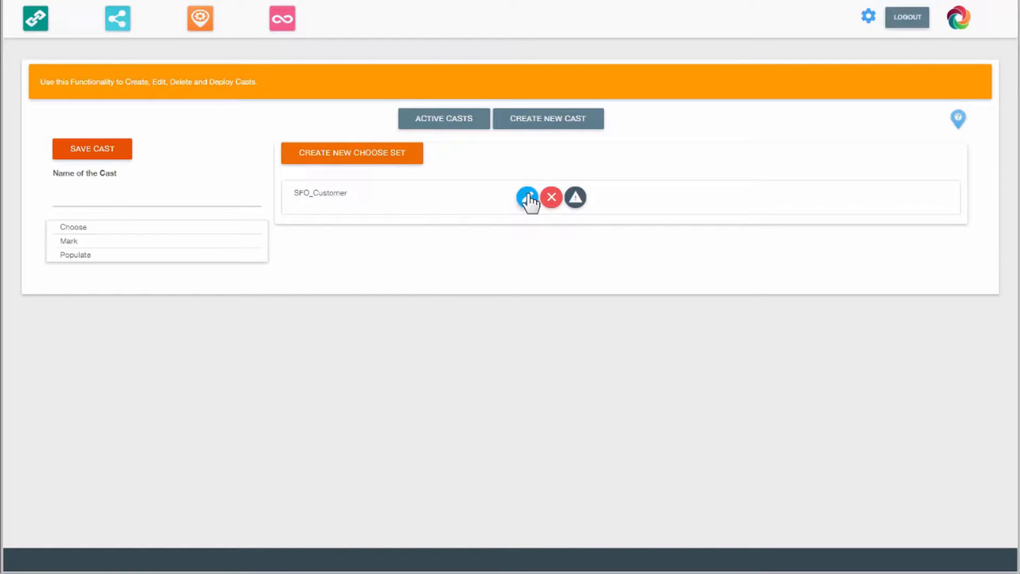
Step: Add the ExcelSFOSource modal to the SFO_Customer choose set, apply its Based On configuration and confirm the set
{"action": "left_click", "coordinate": [528, 198]}
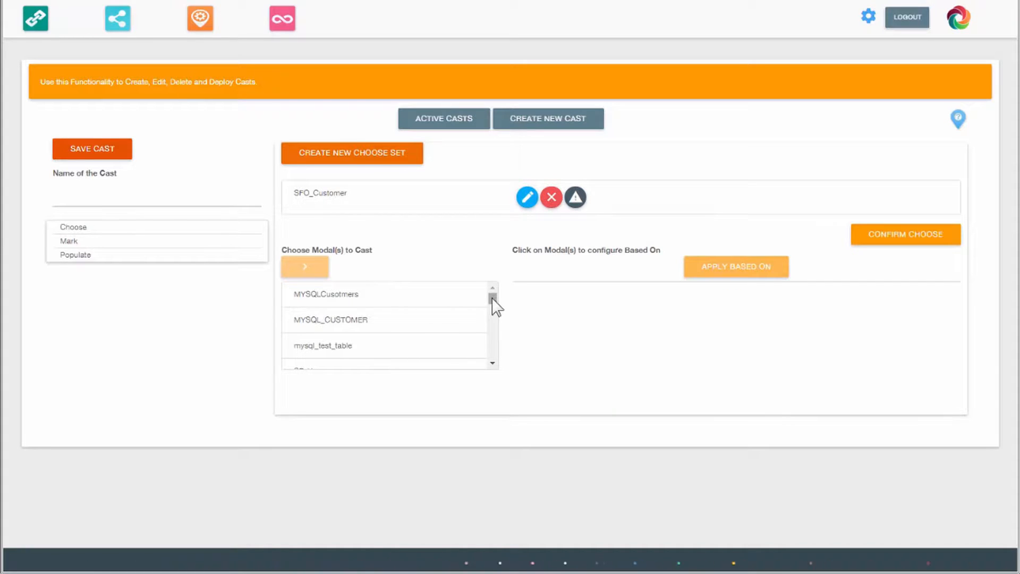
{"action": "left_click_drag", "start_coordinate": [493, 299], "coordinate": [493, 362]}
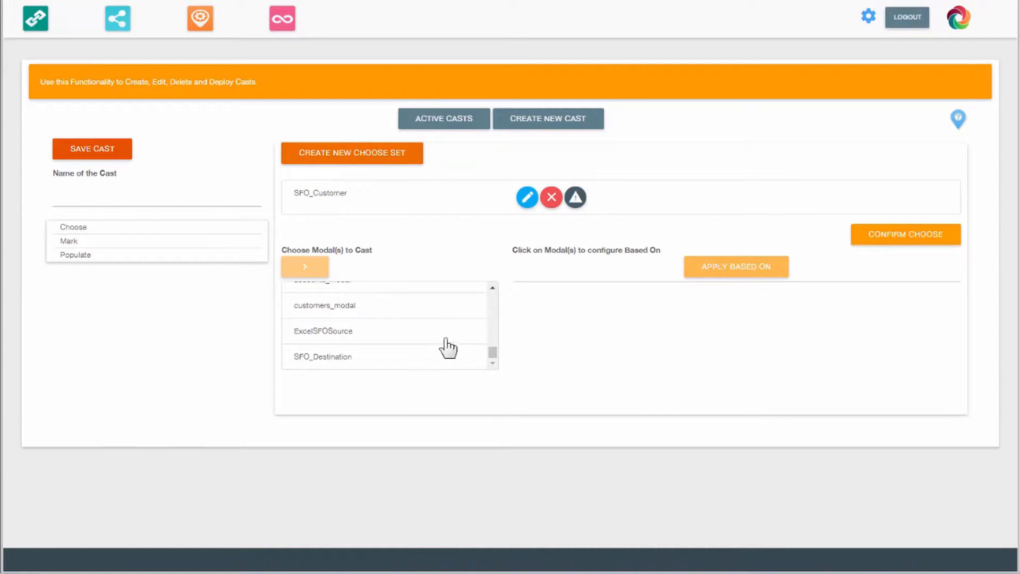
{"action": "left_click", "coordinate": [342, 331]}
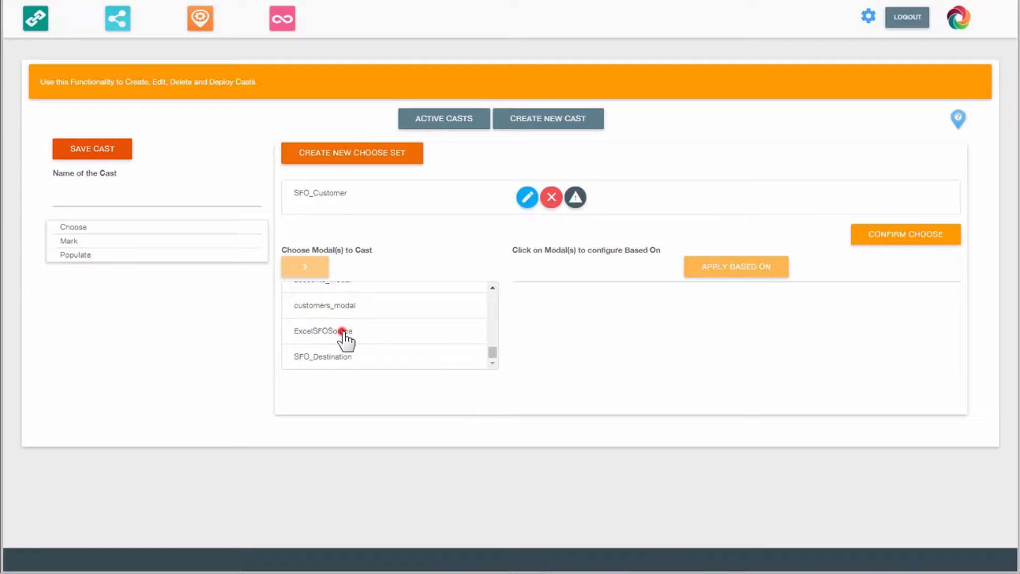
{"action": "left_click", "coordinate": [316, 267]}
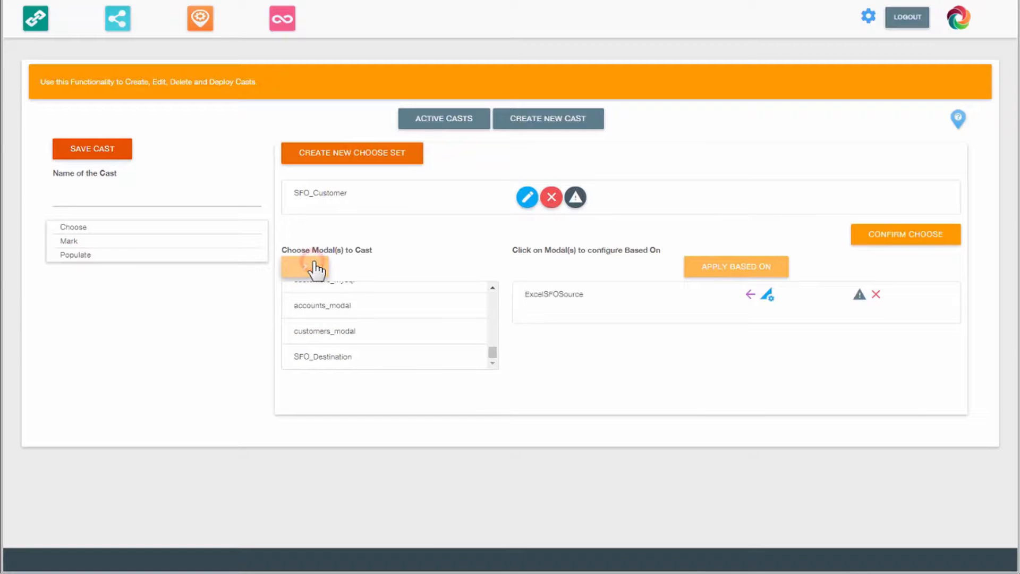
{"action": "left_click", "coordinate": [769, 295]}
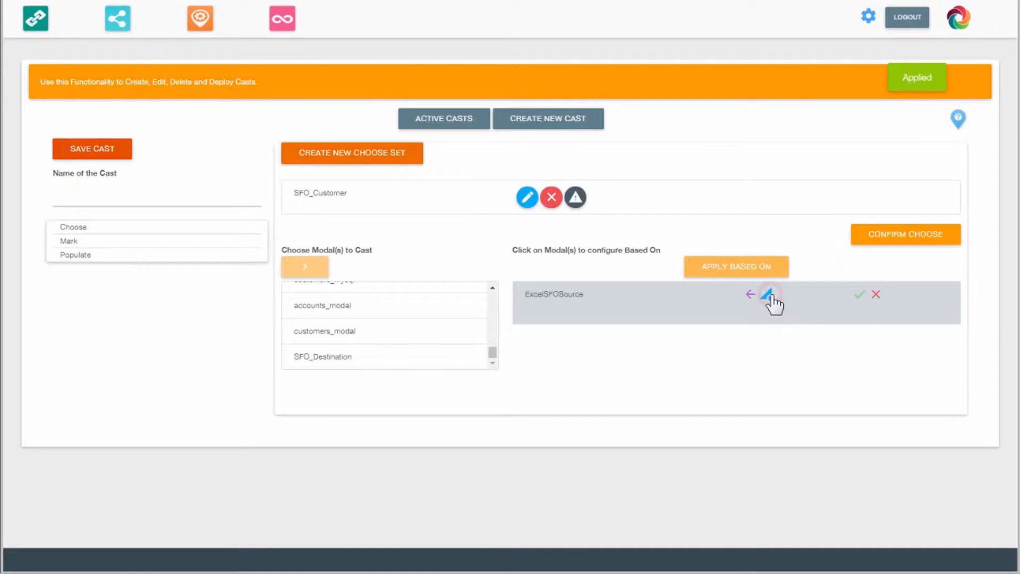
{"action": "left_click", "coordinate": [899, 234]}
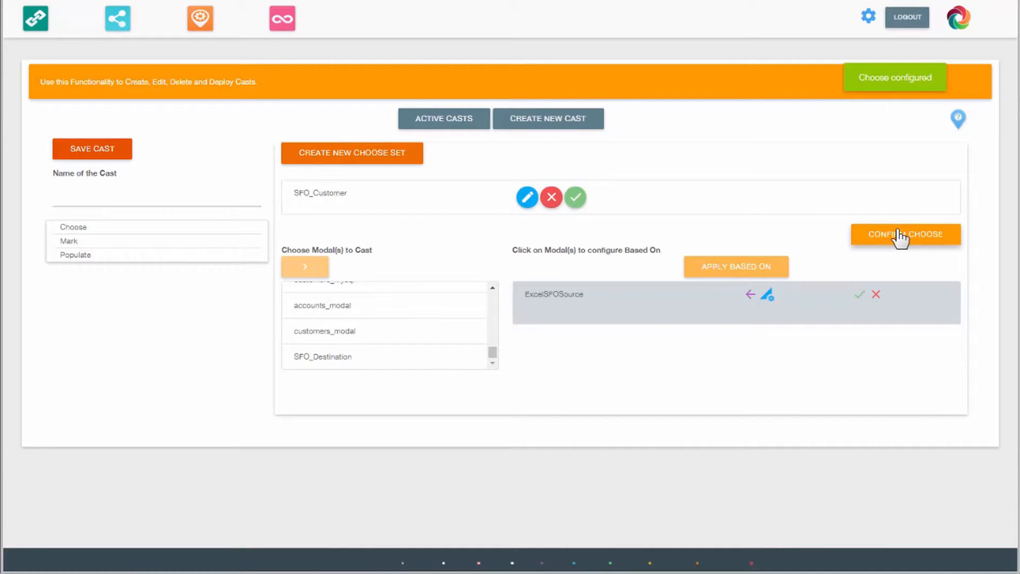
Step: Mark the SFO_Customer choose set's data set with the name customers and apply the marking
{"action": "left_click", "coordinate": [75, 243]}
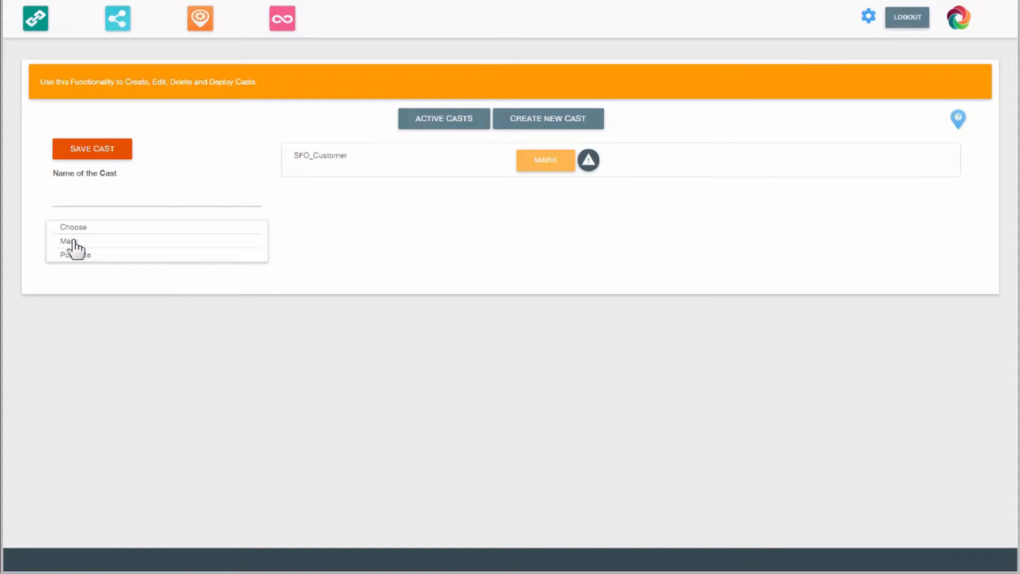
{"action": "left_click", "coordinate": [541, 165]}
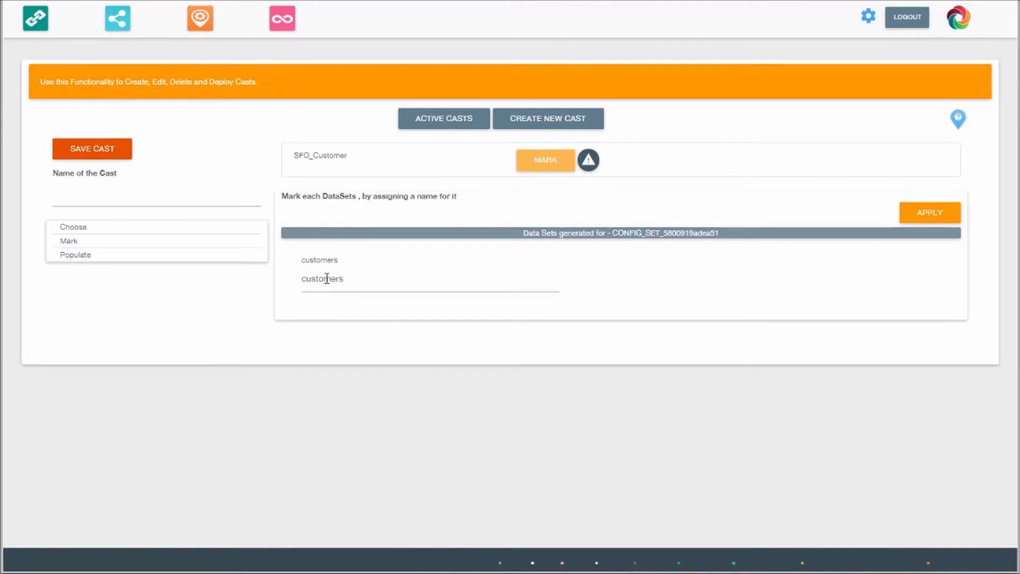
{"action": "left_click", "coordinate": [932, 212]}
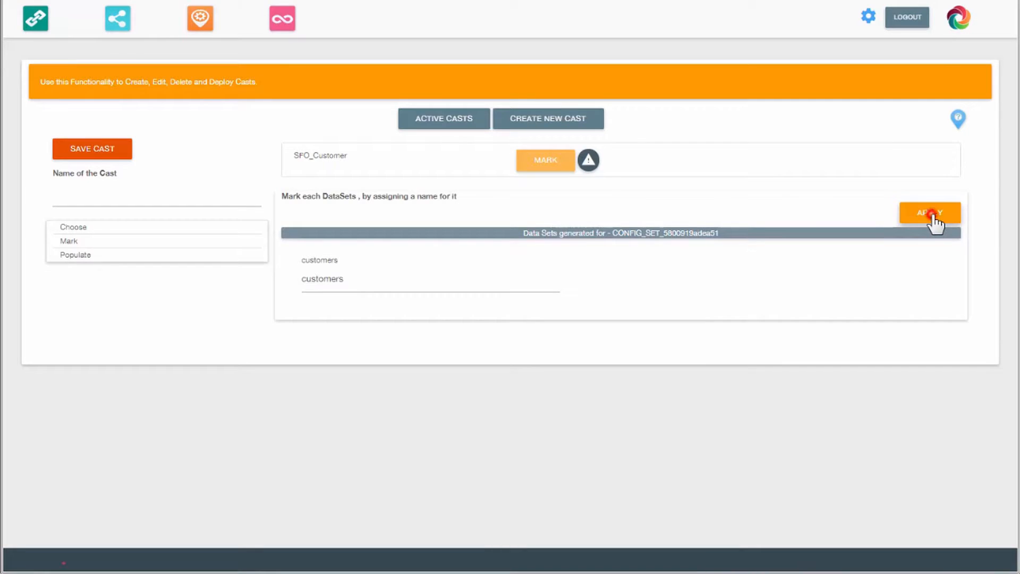
Step: Configure populating for the SFO_Customer set and choose SFO_Destination as its destination modal
{"action": "left_click", "coordinate": [76, 256]}
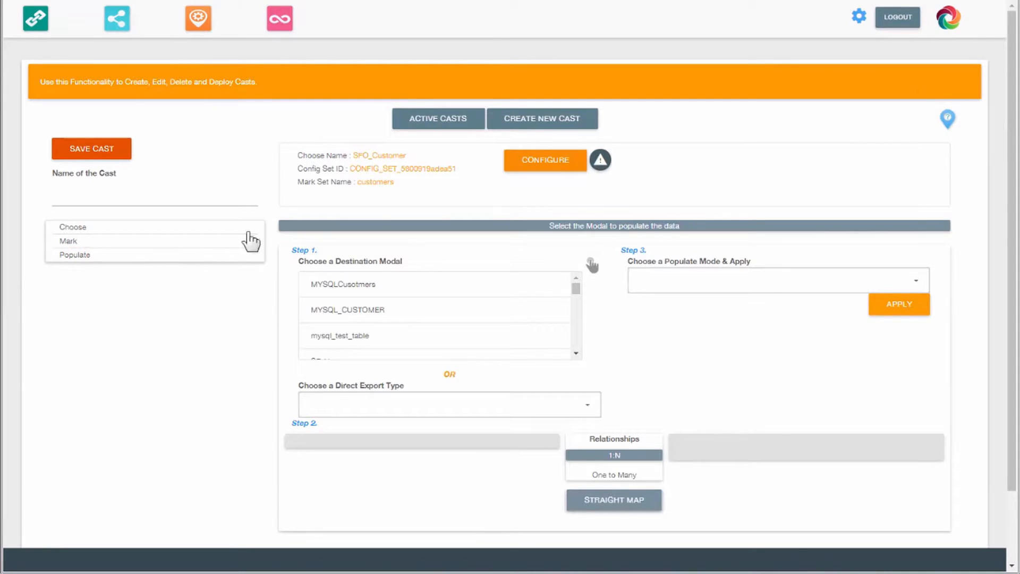
{"action": "left_click", "coordinate": [544, 167]}
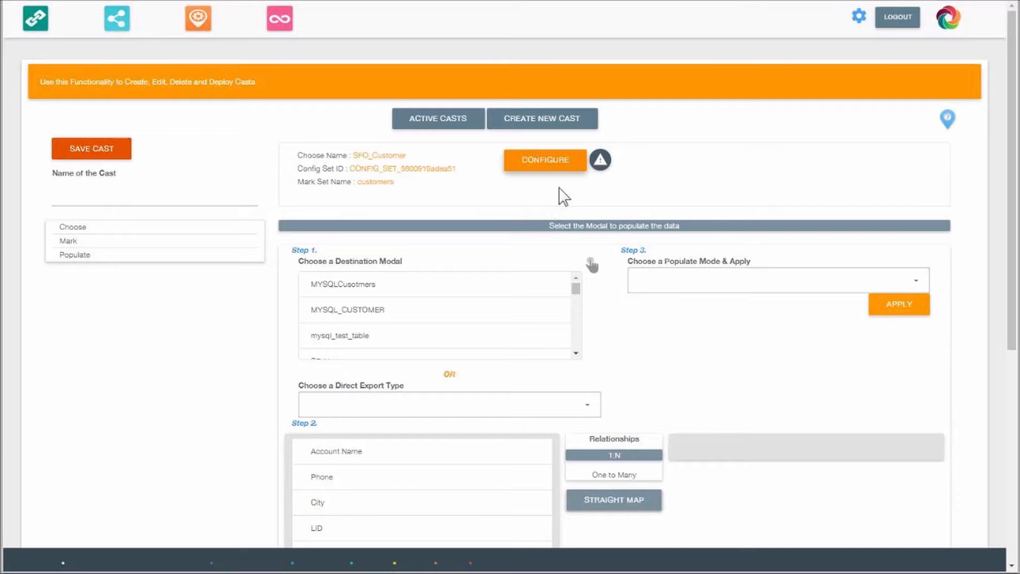
{"action": "left_click_drag", "start_coordinate": [577, 295], "coordinate": [582, 375]}
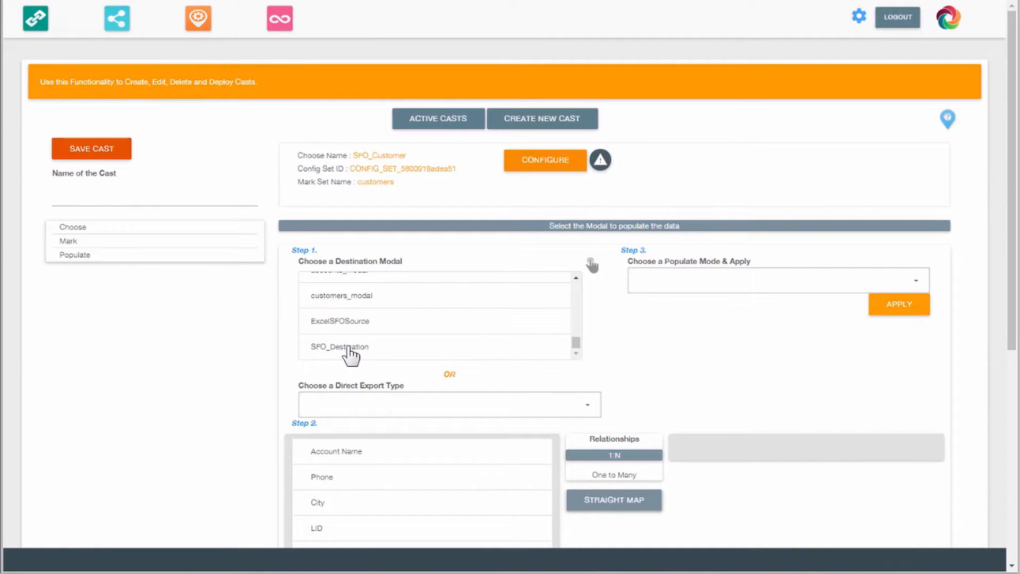
{"action": "double_click", "coordinate": [346, 347]}
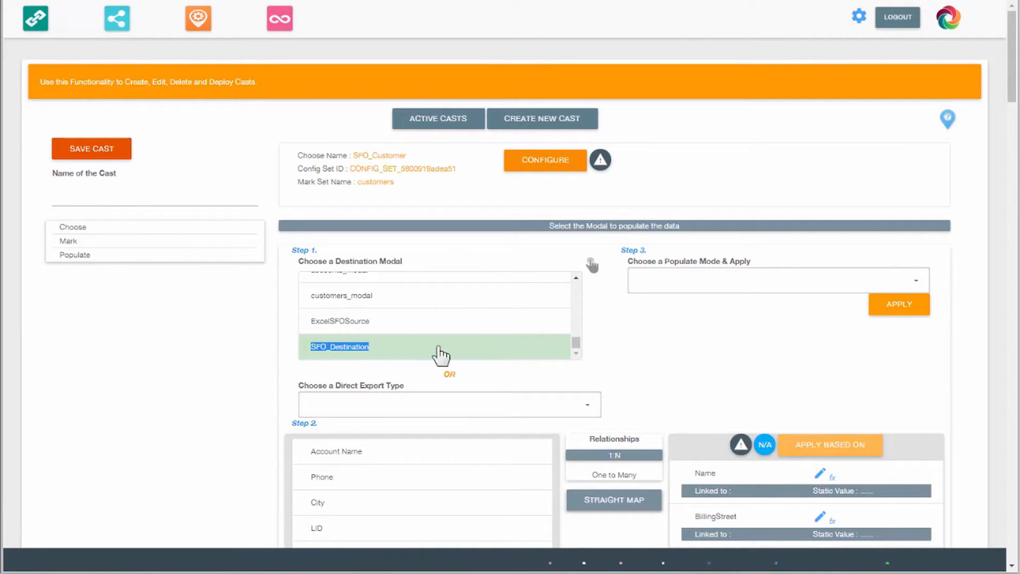
Step: Map the source fields Account Name to Name, Address 1 to BillingStreet and State to BillingState
{"action": "left_click_drag", "start_coordinate": [1012, 90], "coordinate": [1007, 139]}
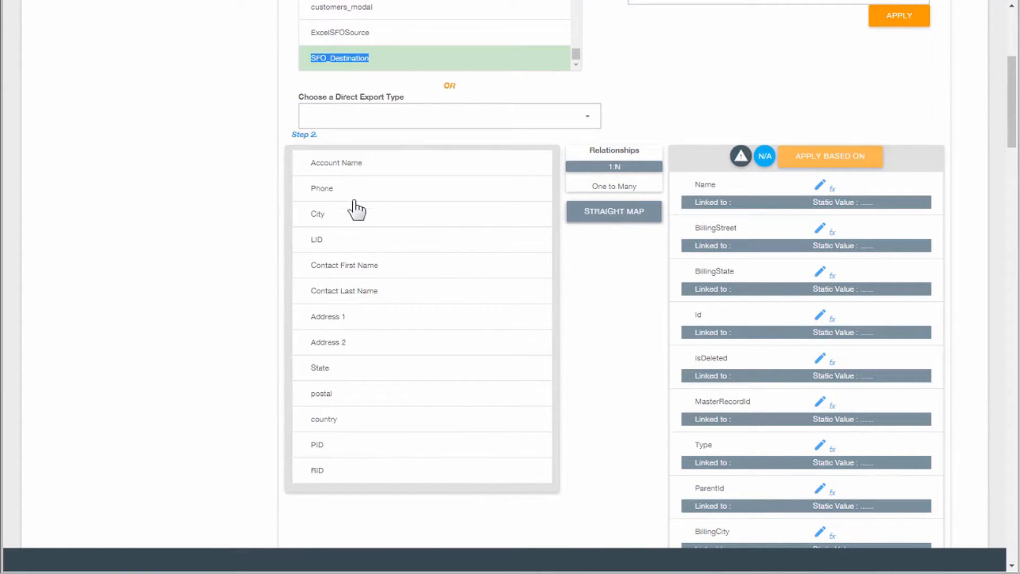
{"action": "left_click", "coordinate": [341, 164]}
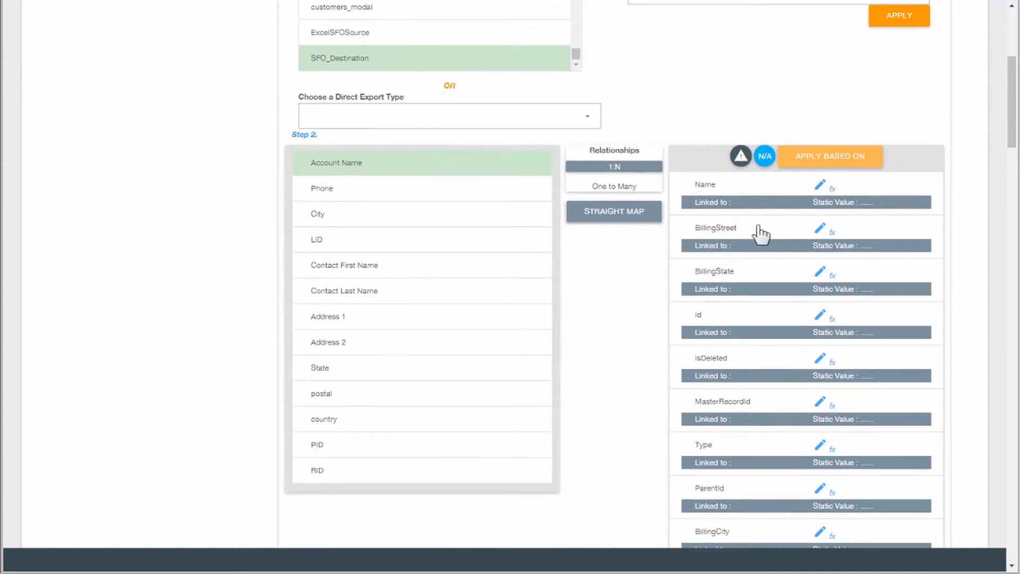
{"action": "left_click", "coordinate": [710, 191]}
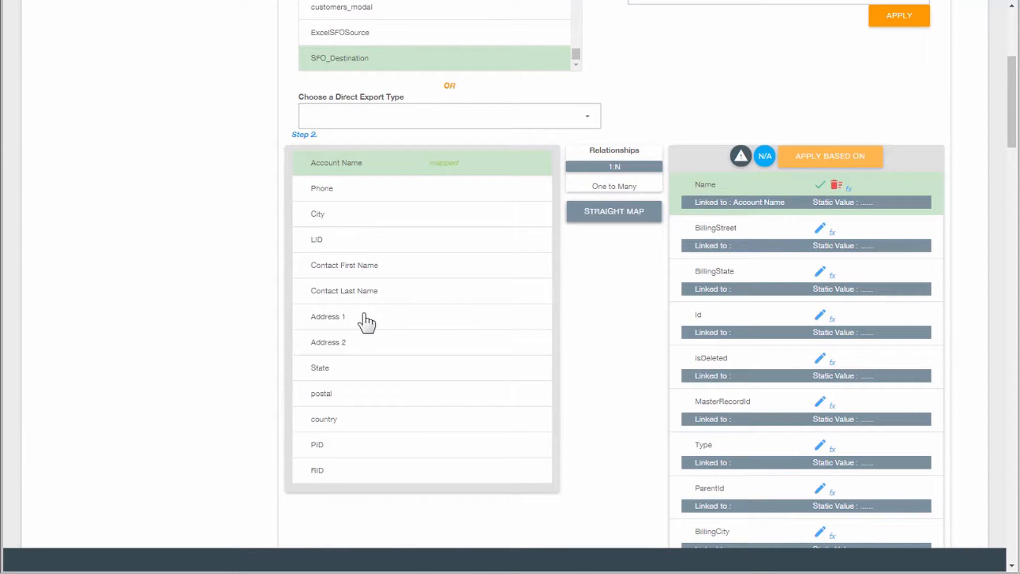
{"action": "left_click", "coordinate": [340, 319]}
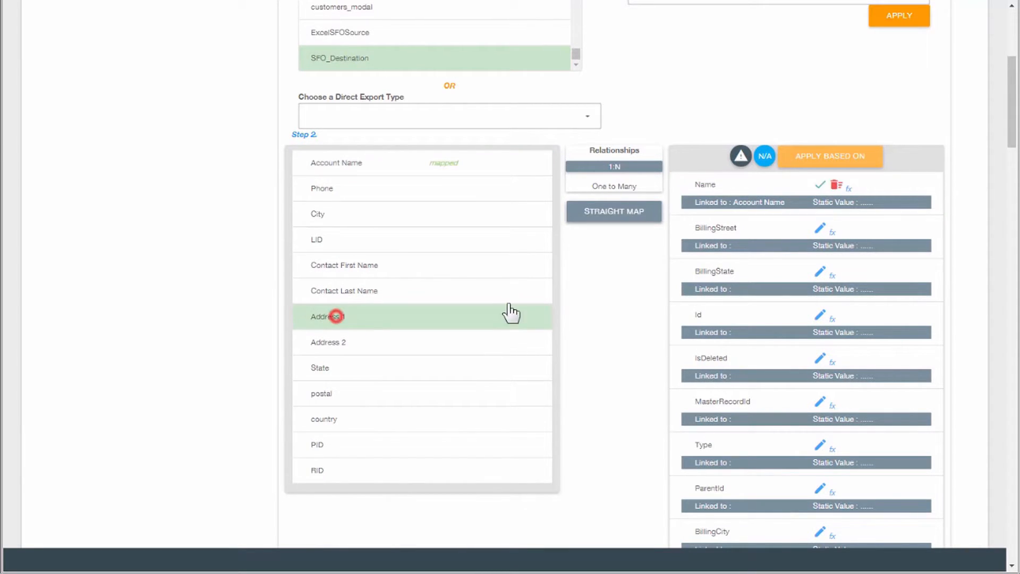
{"action": "left_click", "coordinate": [730, 232]}
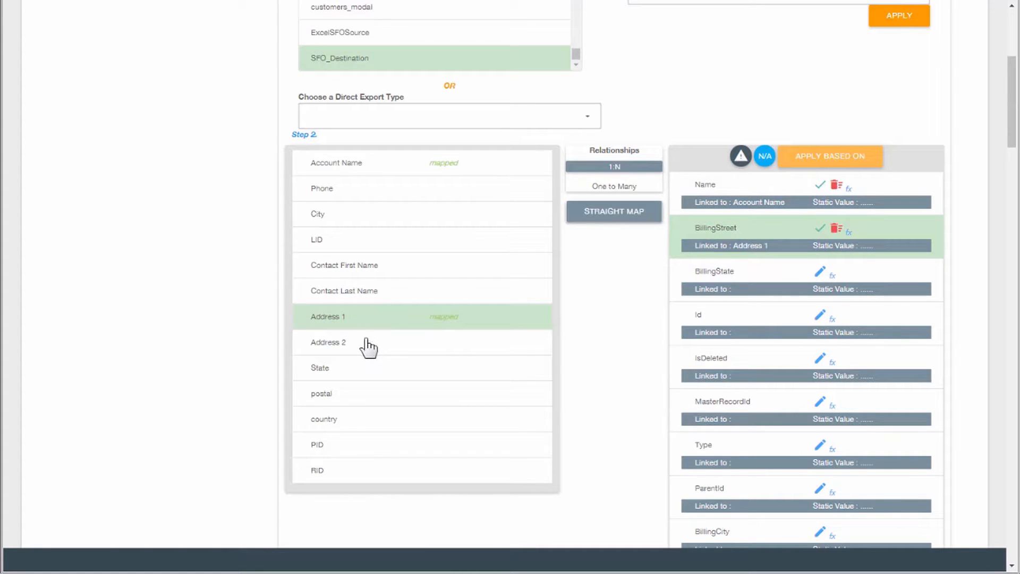
{"action": "left_click", "coordinate": [321, 372]}
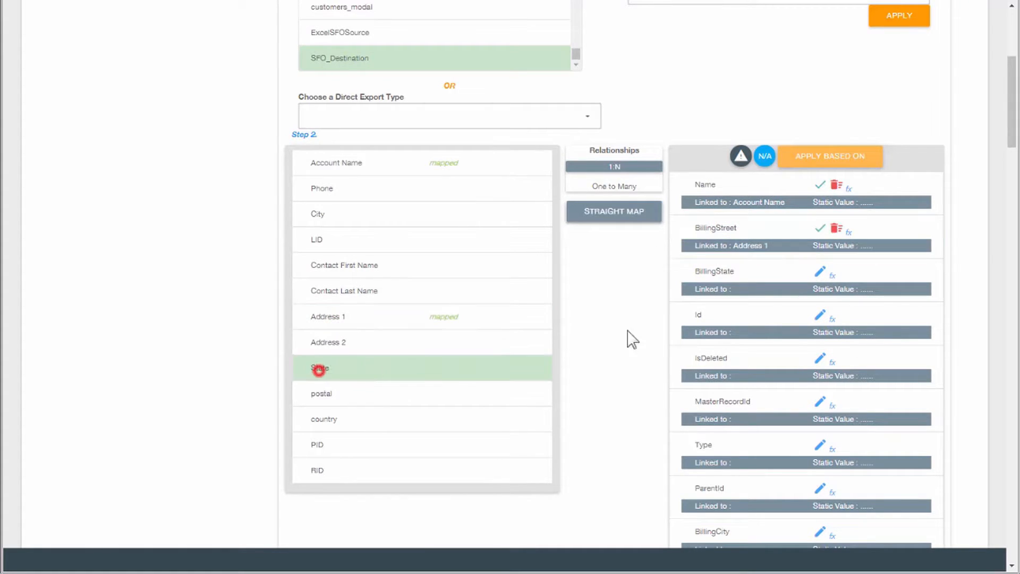
{"action": "left_click", "coordinate": [727, 276]}
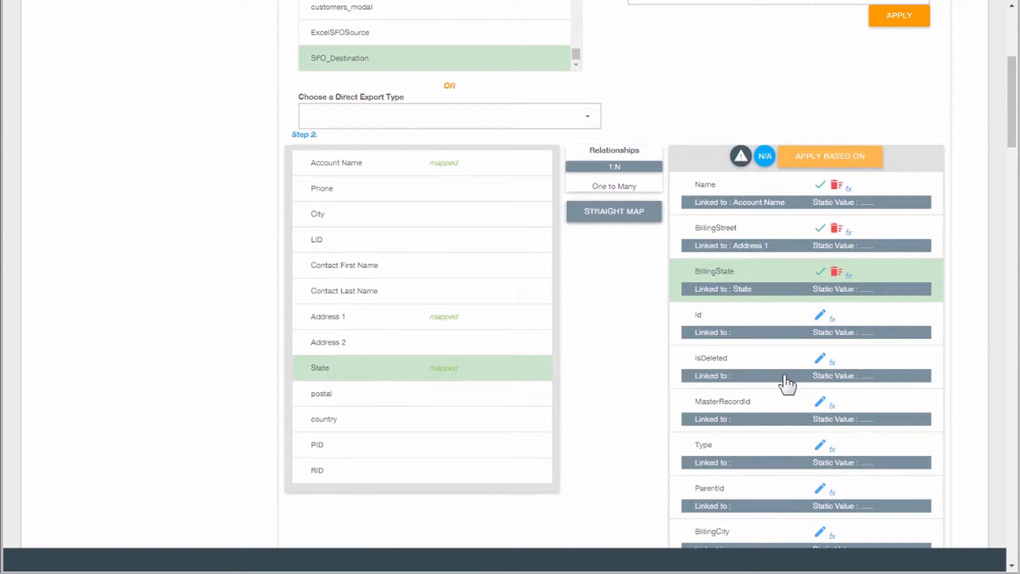
Step: Map the State source field to the destination's ShippingState field as well
{"action": "scroll", "coordinate": [786, 384], "scroll_direction": "down", "scroll_amount": 1}
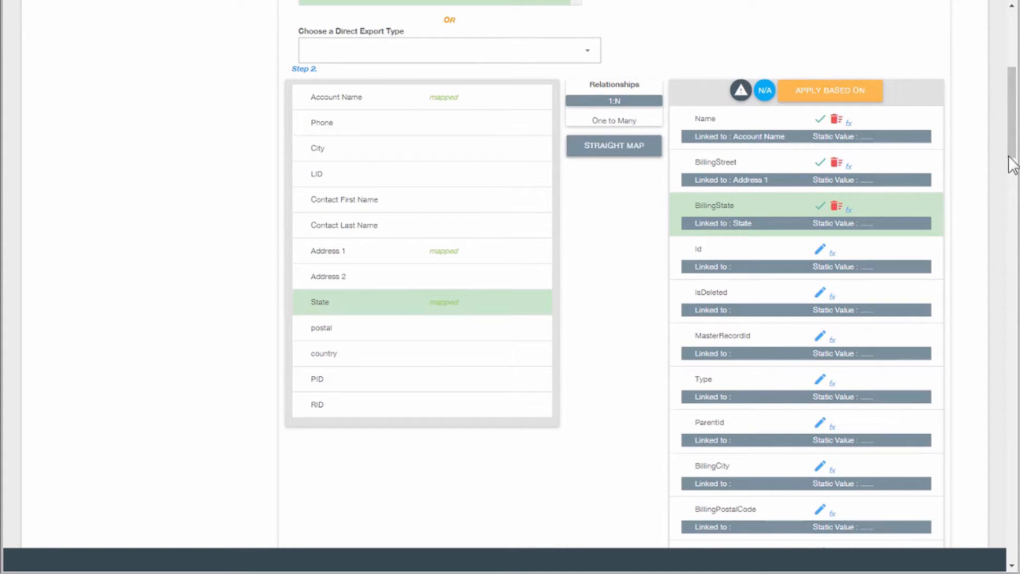
{"action": "left_click_drag", "start_coordinate": [1015, 152], "coordinate": [1015, 290]}
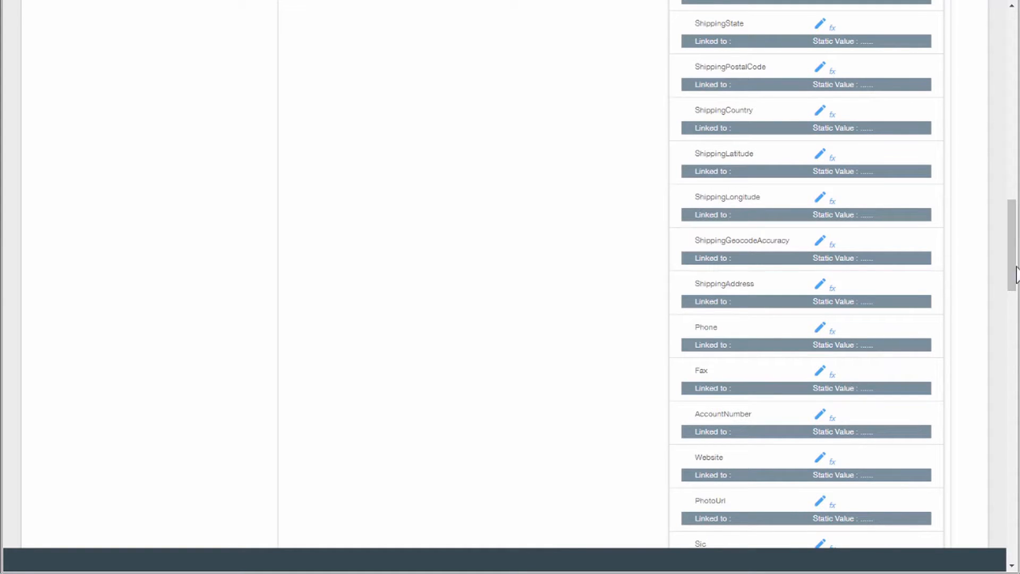
{"action": "left_click", "coordinate": [745, 25]}
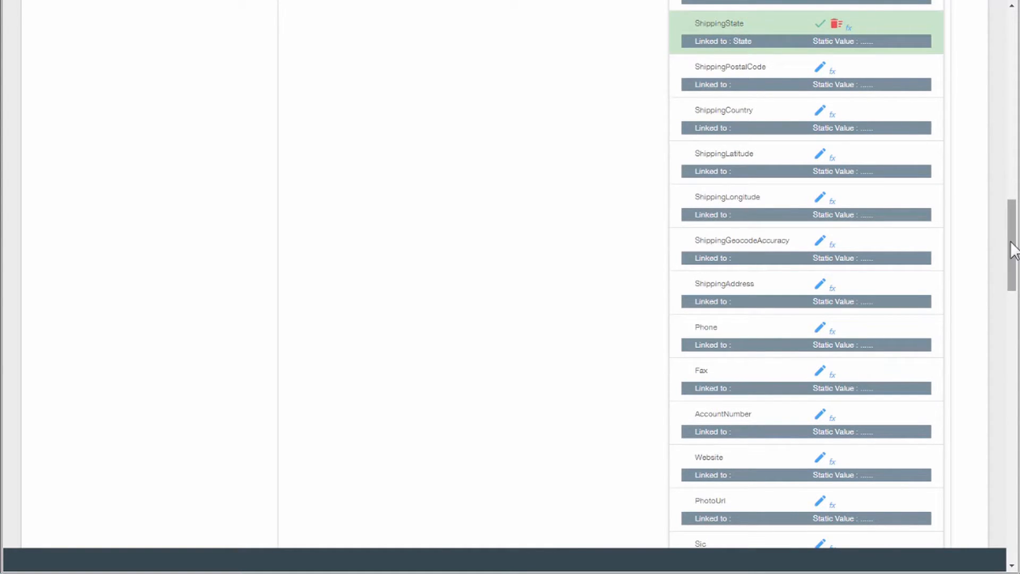
{"action": "left_click_drag", "start_coordinate": [1013, 244], "coordinate": [939, 101]}
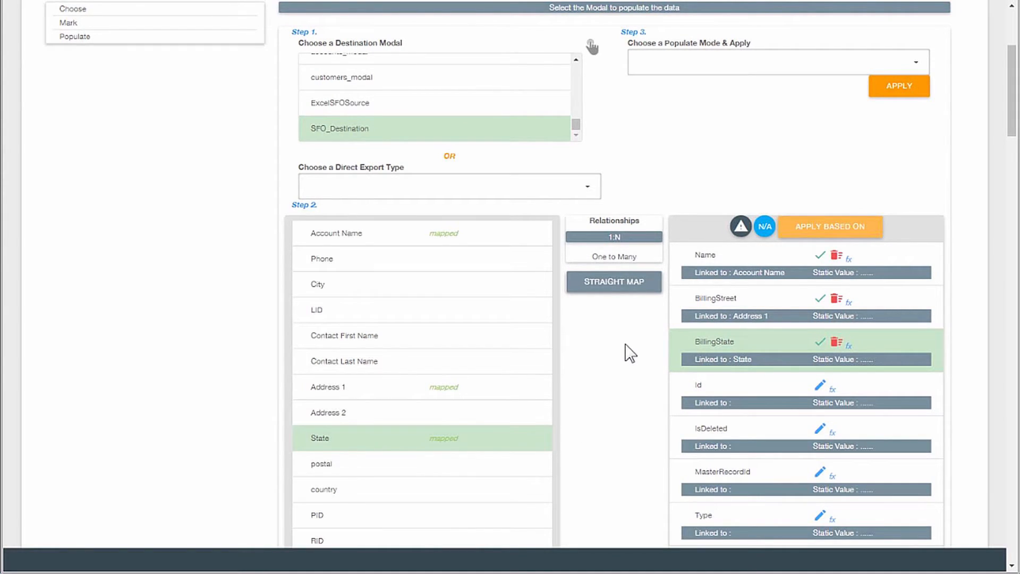
Step: Choose the Use All populate mode, mark Based On as N/A and apply the mapping
{"action": "left_click", "coordinate": [731, 61]}
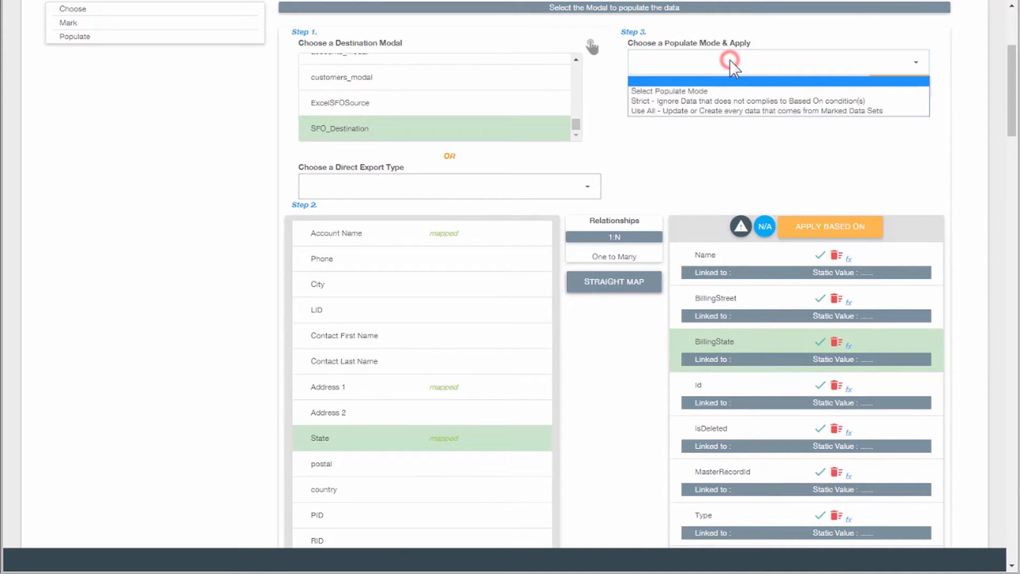
{"action": "left_click", "coordinate": [711, 111]}
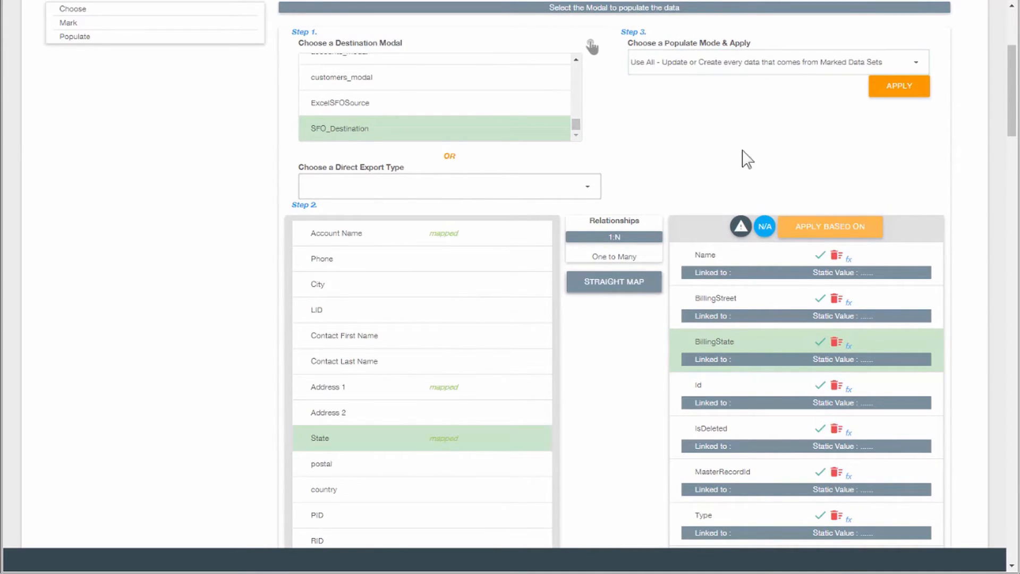
{"action": "left_click", "coordinate": [766, 227]}
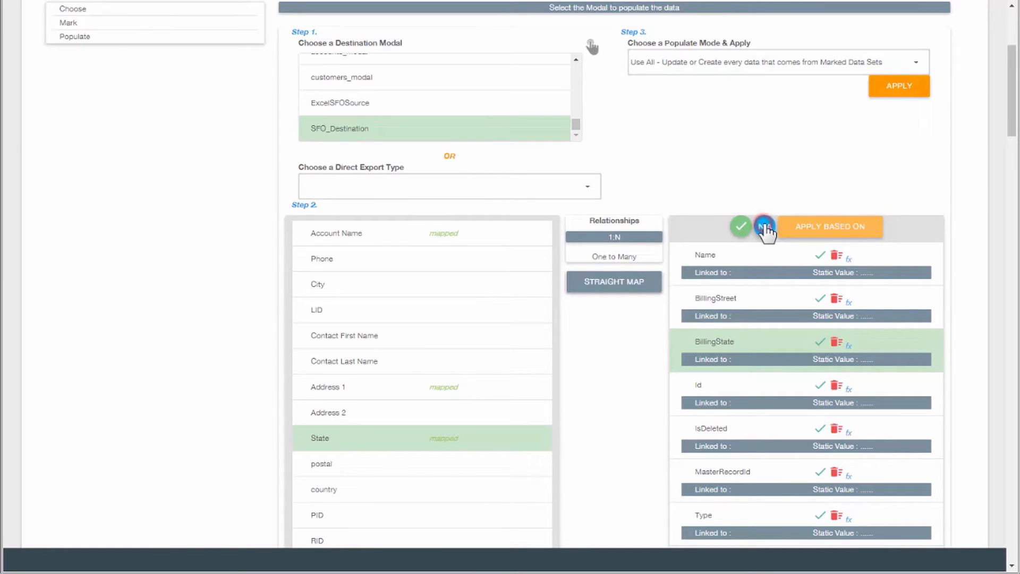
{"action": "left_click", "coordinate": [899, 90]}
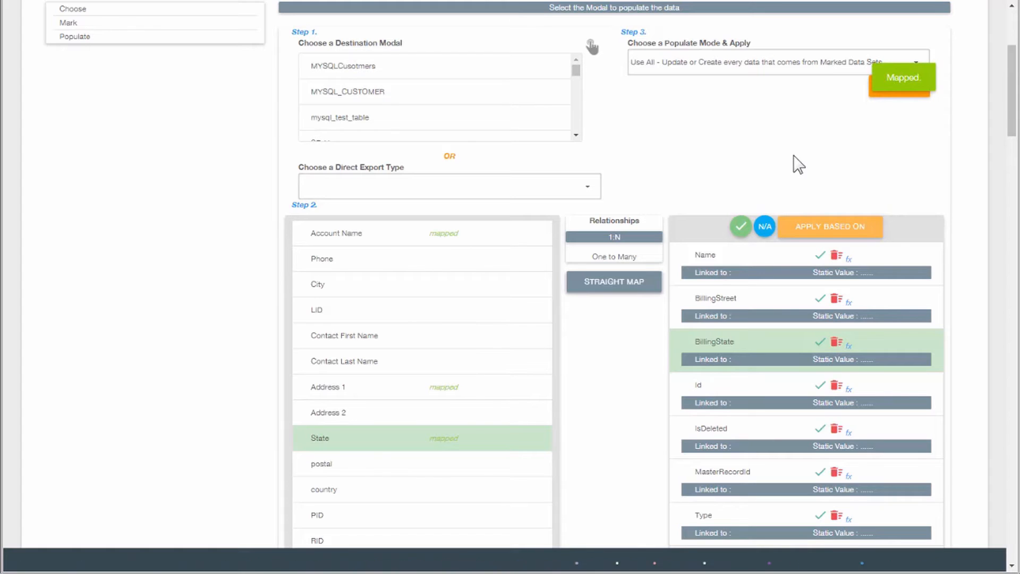
Step: Save the cast under the name SFO_Customer_Import and deploy it
{"action": "scroll", "coordinate": [795, 166], "scroll_direction": "up", "scroll_amount": 4}
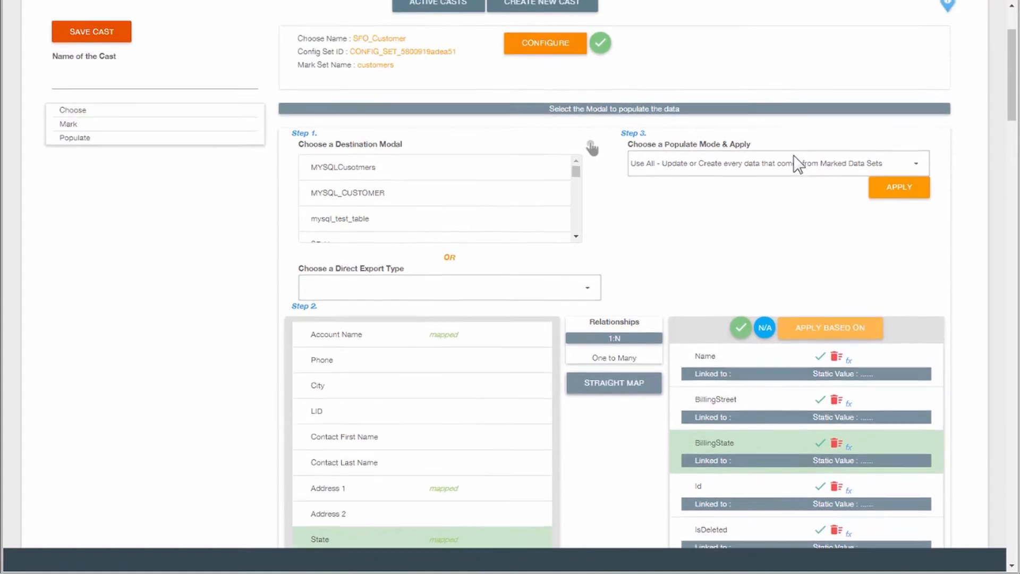
{"action": "left_click", "coordinate": [109, 171]}
{"action": "type", "text": "SFO"}
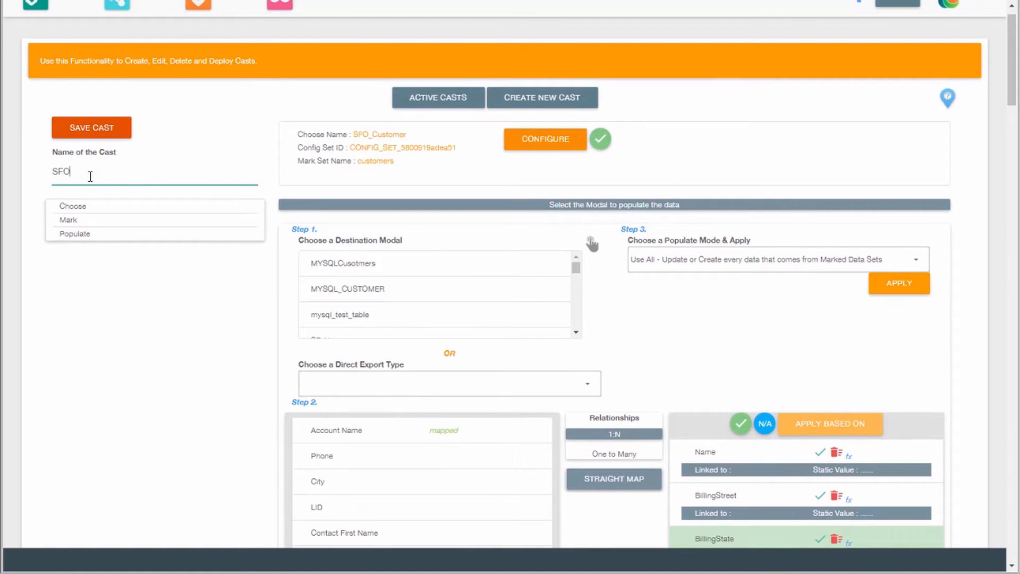
{"action": "type", "text": "_Customer_Import"}
{"action": "left_click", "coordinate": [93, 129]}
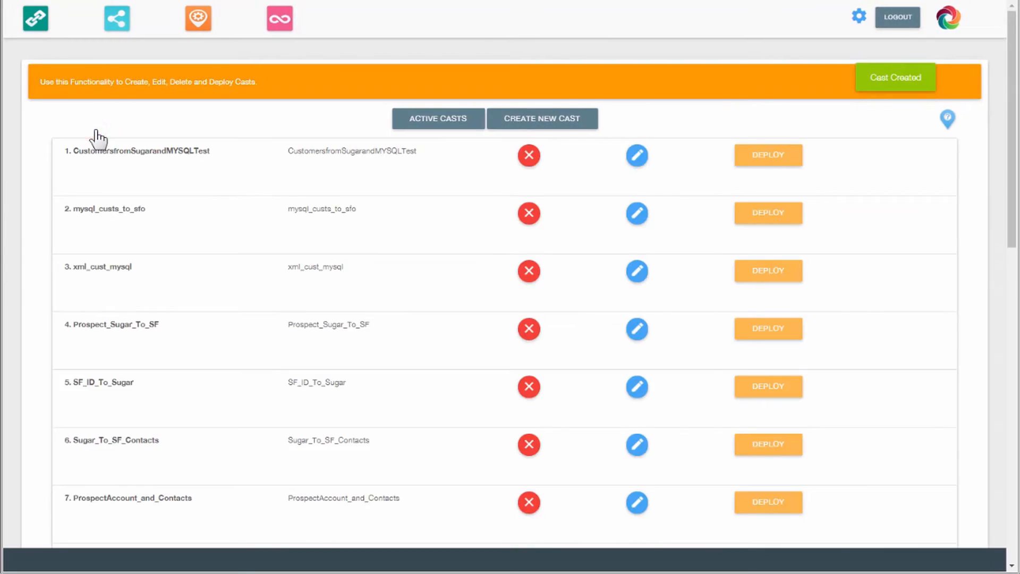
{"action": "left_click_drag", "start_coordinate": [1014, 182], "coordinate": [1016, 519]}
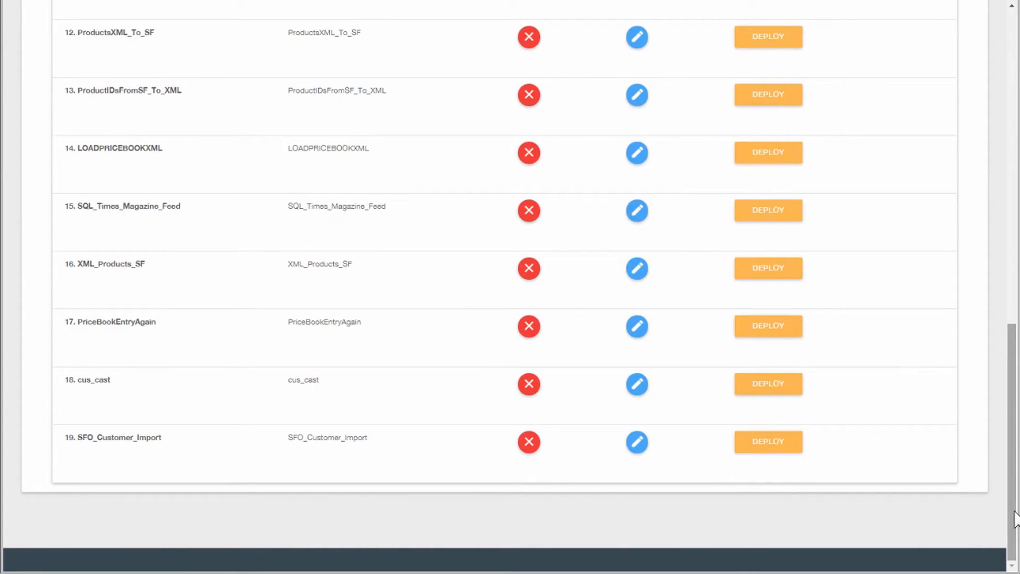
{"action": "left_click", "coordinate": [770, 448]}
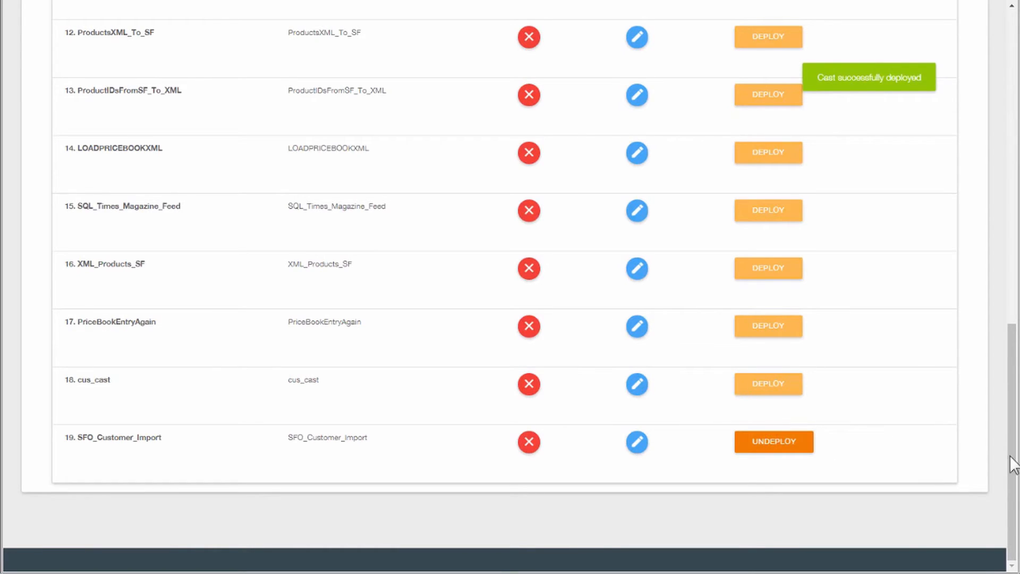
Step: Schedule the SFO_Customer_Import DIAL to run every 5 Minutes
{"action": "left_click_drag", "start_coordinate": [1013, 465], "coordinate": [1013, 152]}
{"action": "left_click", "coordinate": [281, 22]}
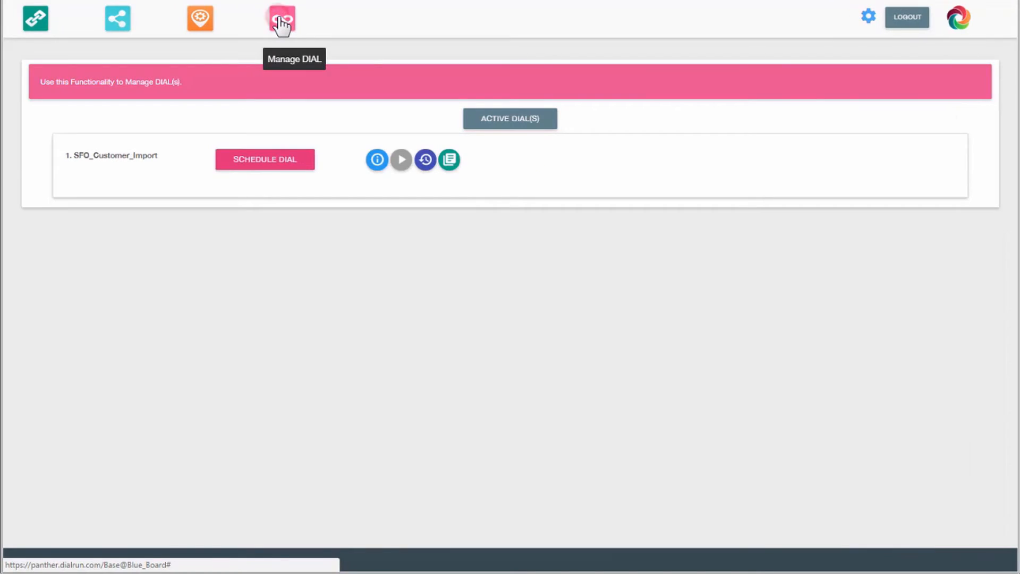
{"action": "left_click", "coordinate": [275, 162]}
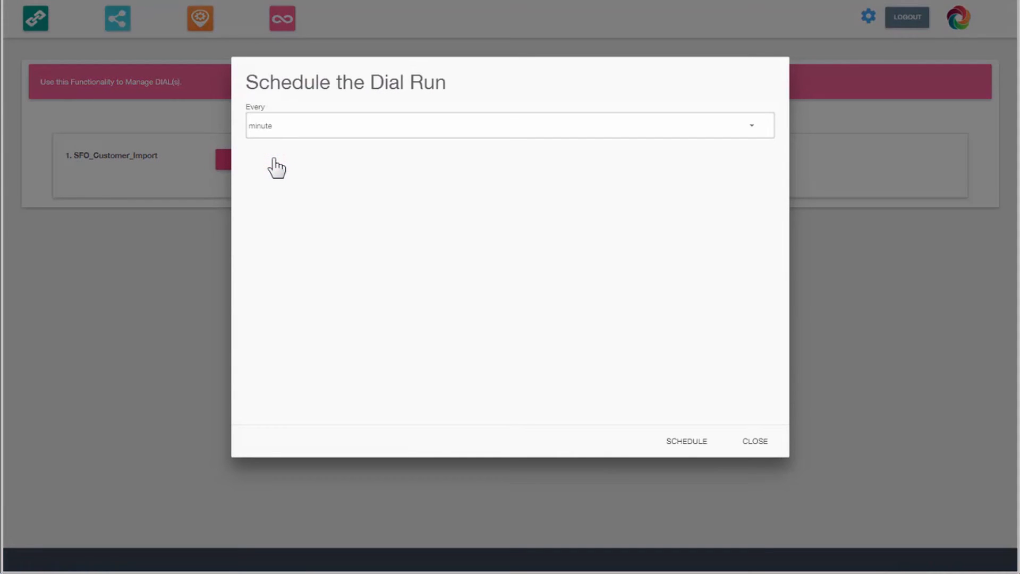
{"action": "left_click", "coordinate": [750, 125]}
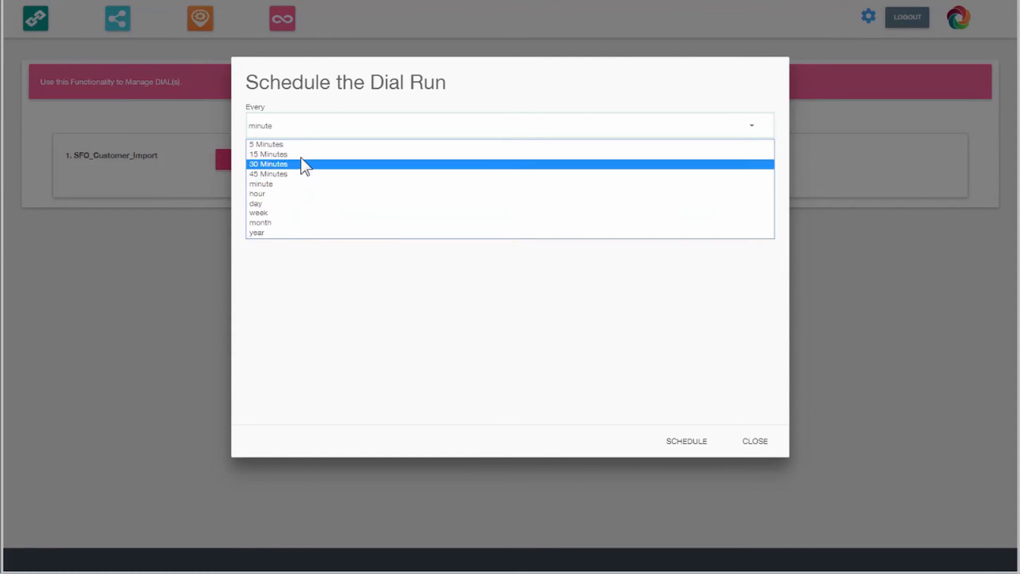
{"action": "left_click", "coordinate": [295, 144]}
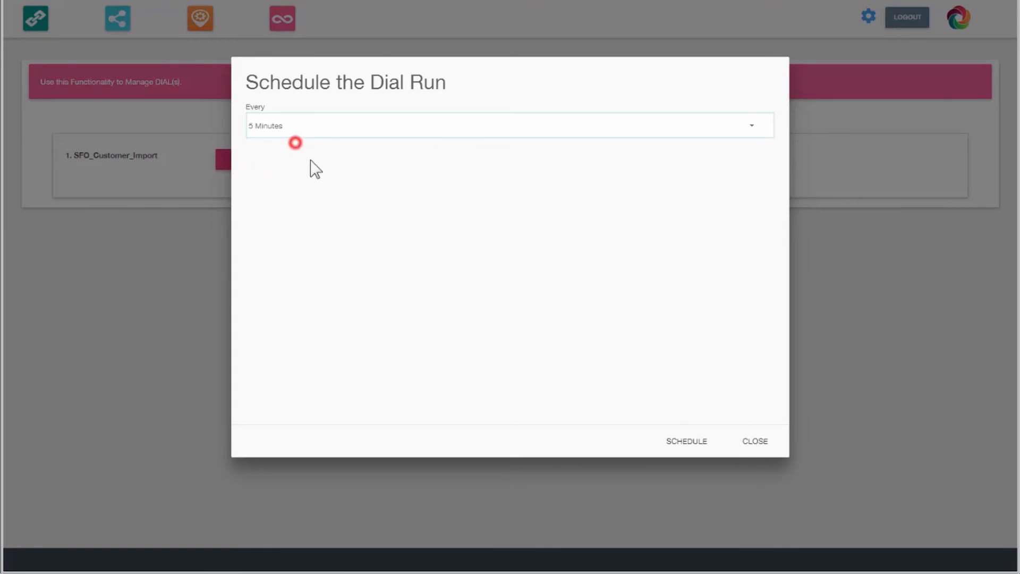
{"action": "left_click", "coordinate": [694, 440]}
Step: Review the run log of the SFO_Customer_Import DIAL and close it
{"action": "left_click", "coordinate": [377, 159]}
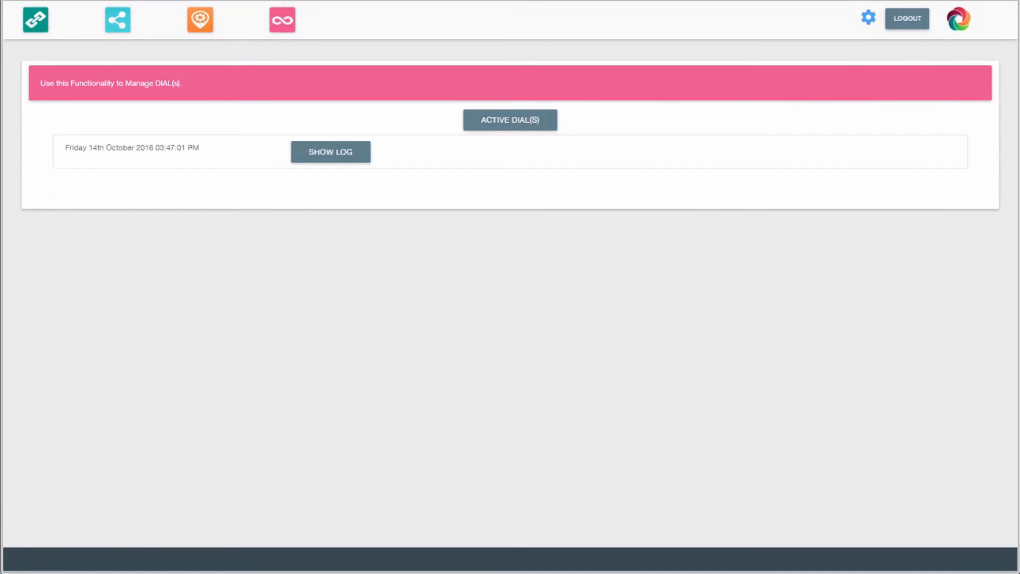
{"action": "left_click", "coordinate": [344, 155]}
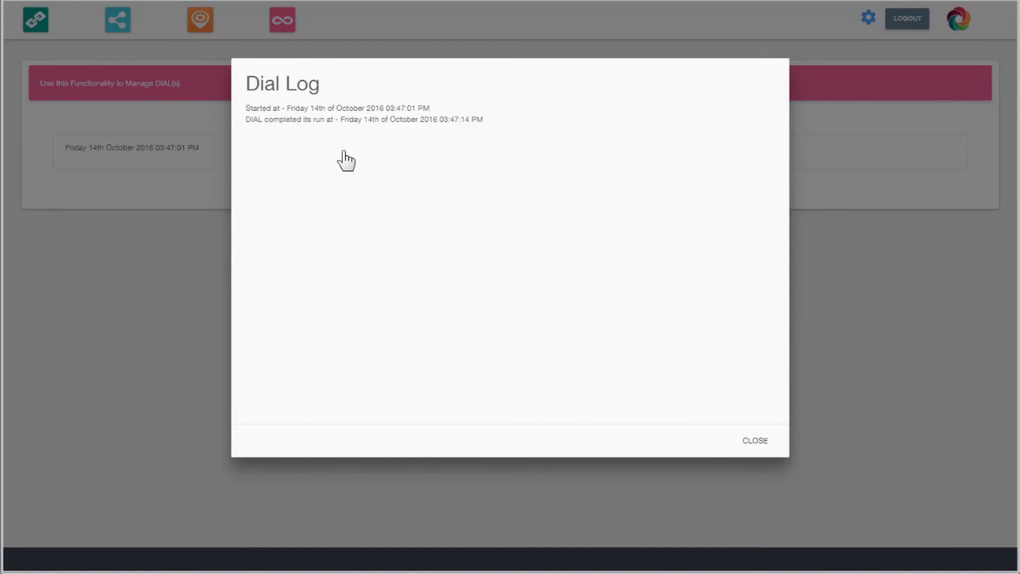
{"action": "left_click", "coordinate": [756, 442]}
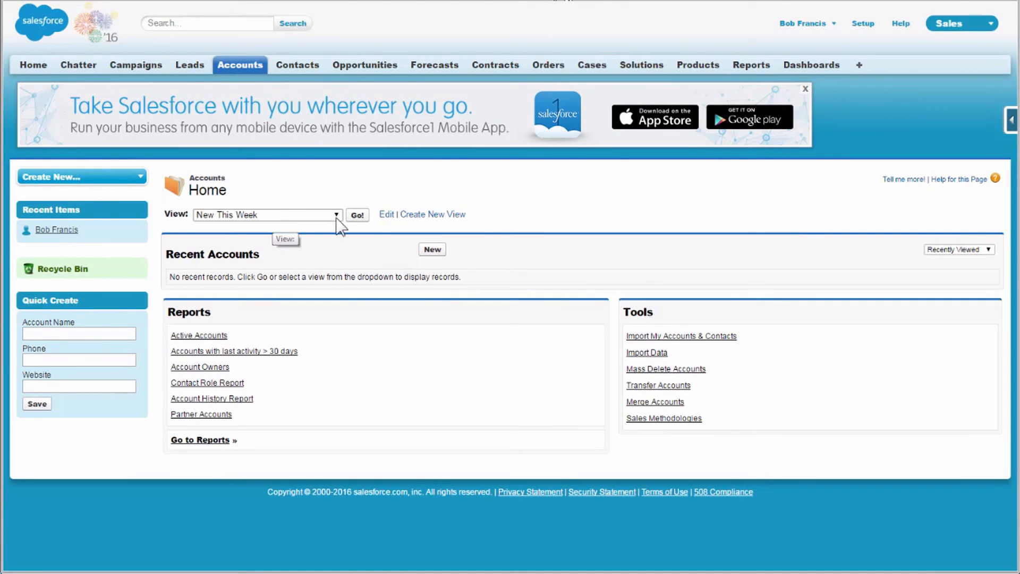
Step: Switch to Salesforce and list the accounts in the New This Week view
{"action": "left_click", "coordinate": [357, 215]}
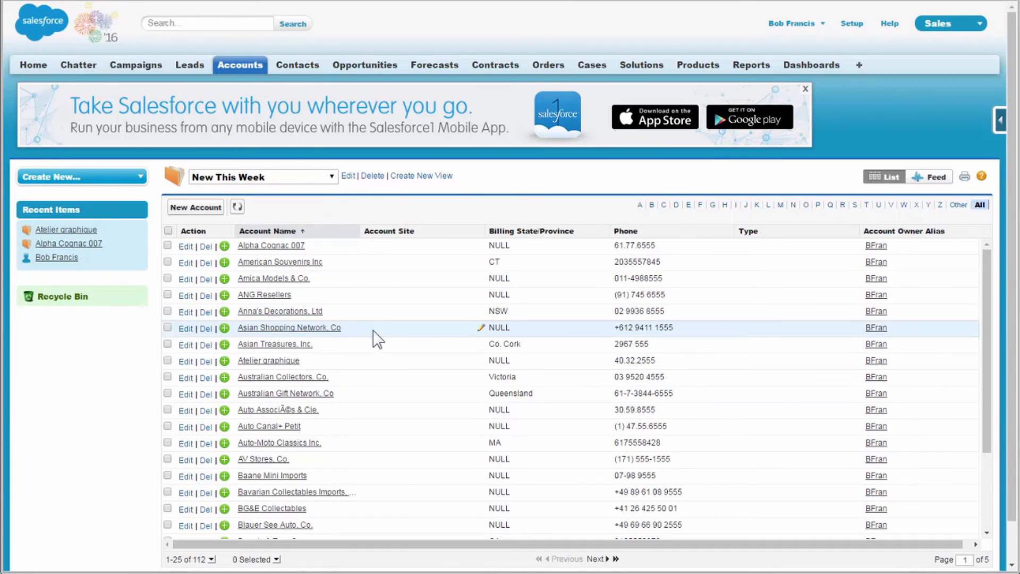
Step: Look through the New This Week accounts and open American Souvenirs Inc to examine its account details
{"action": "scroll", "coordinate": [372, 273], "scroll_direction": "down", "scroll_amount": 5}
{"action": "scroll", "coordinate": [393, 440], "scroll_direction": "up", "scroll_amount": 5}
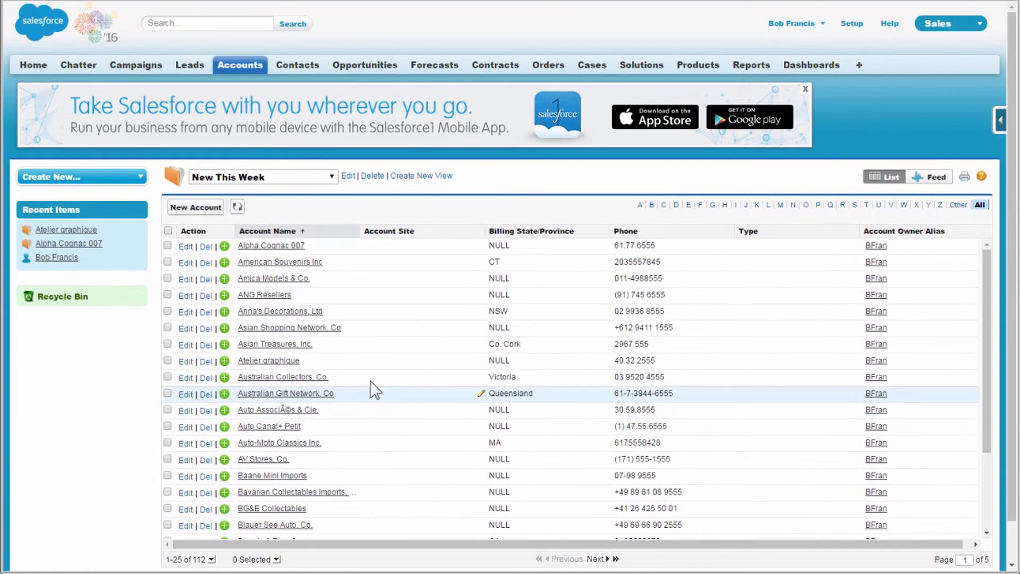
{"action": "left_click", "coordinate": [274, 262]}
{"action": "scroll", "coordinate": [775, 353], "scroll_direction": "down", "scroll_amount": 6}
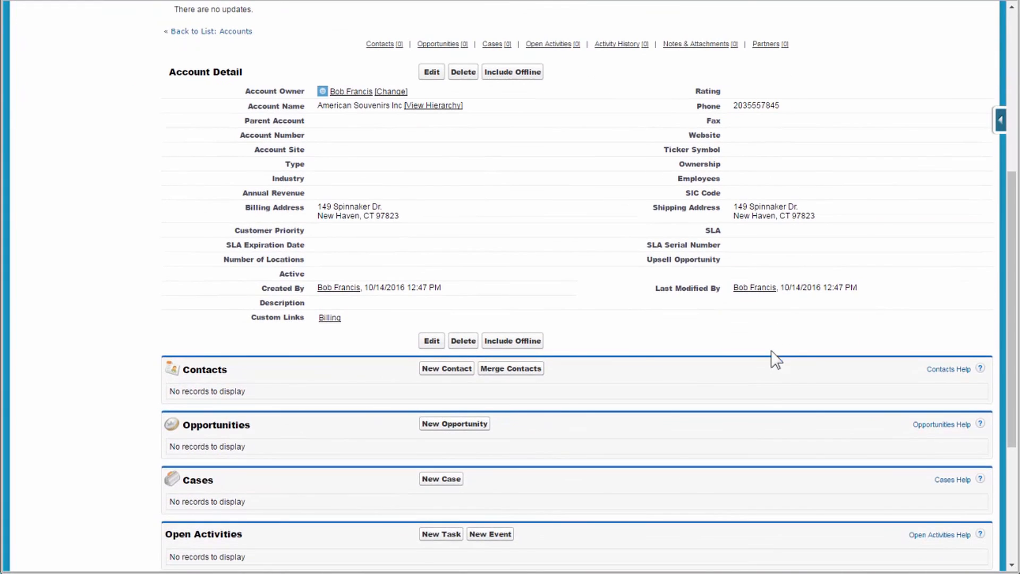
Step: Find and select the Alpha Cognac 007 row in the customers.xlsx workbook in Excel, and return to Salesforce
{"action": "left_click", "coordinate": [381, 573]}
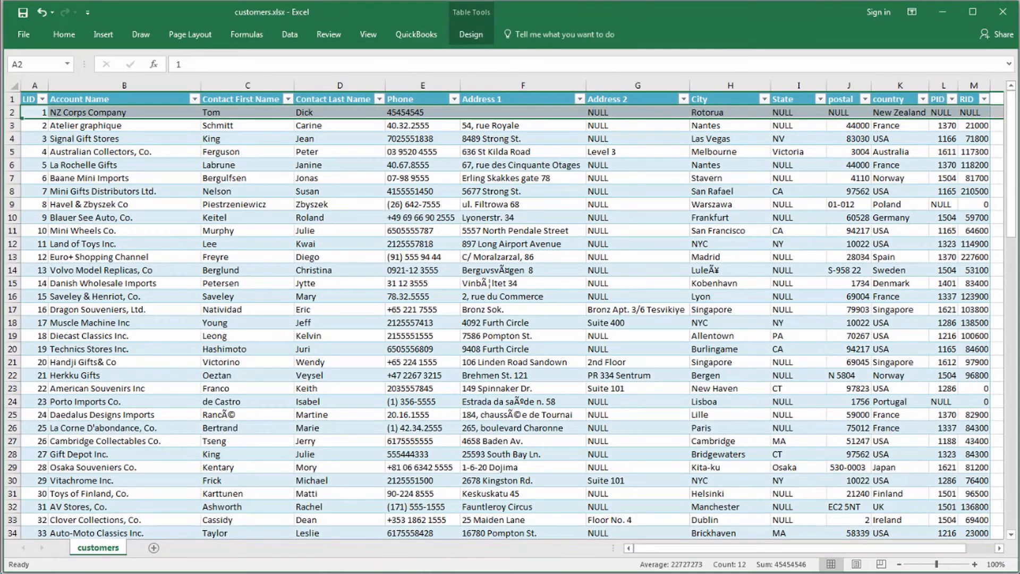
{"action": "scroll", "coordinate": [238, 371], "scroll_direction": "down", "scroll_amount": 1}
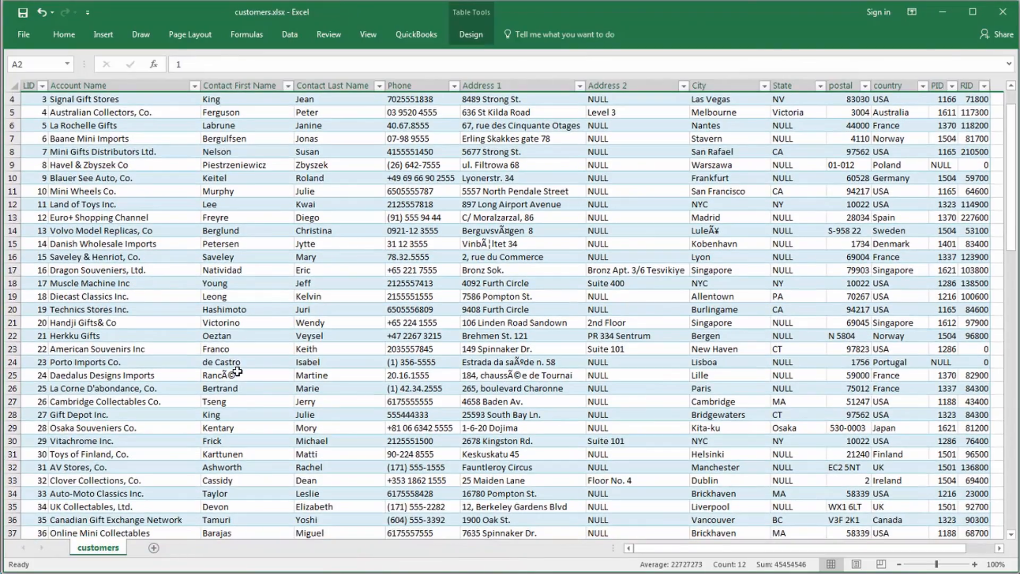
{"action": "scroll", "coordinate": [238, 371], "scroll_direction": "up", "scroll_amount": 1}
{"action": "scroll", "coordinate": [237, 371], "scroll_direction": "down", "scroll_amount": 4}
{"action": "scroll", "coordinate": [238, 371], "scroll_direction": "down", "scroll_amount": 6}
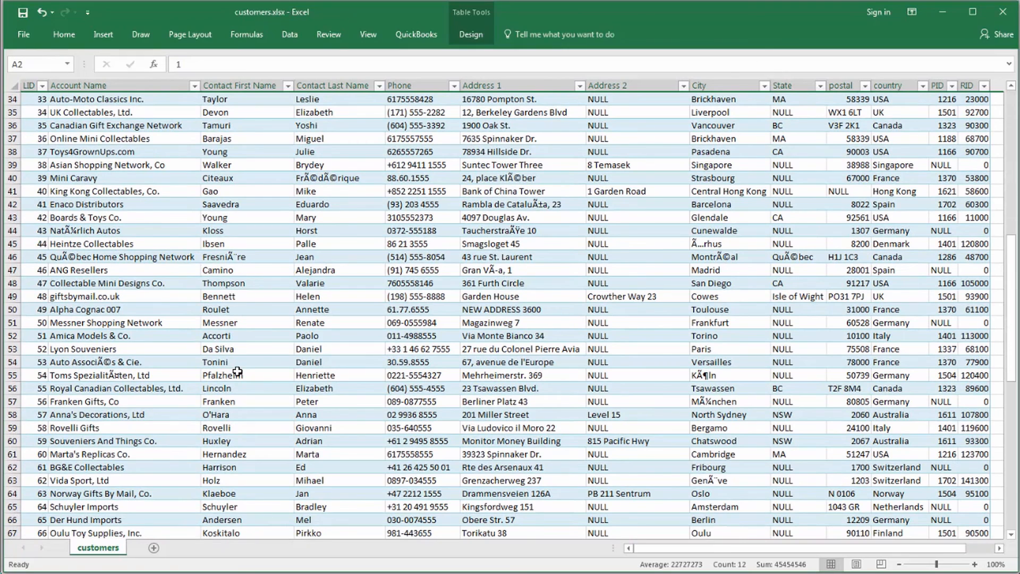
{"action": "left_click", "coordinate": [11, 309]}
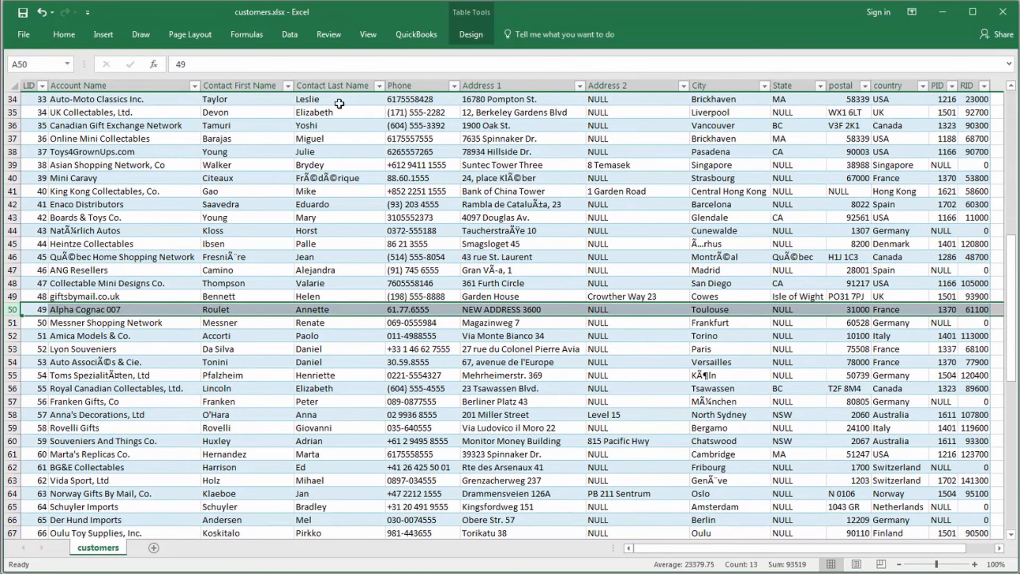
{"action": "key", "text": "alt+Tab"}
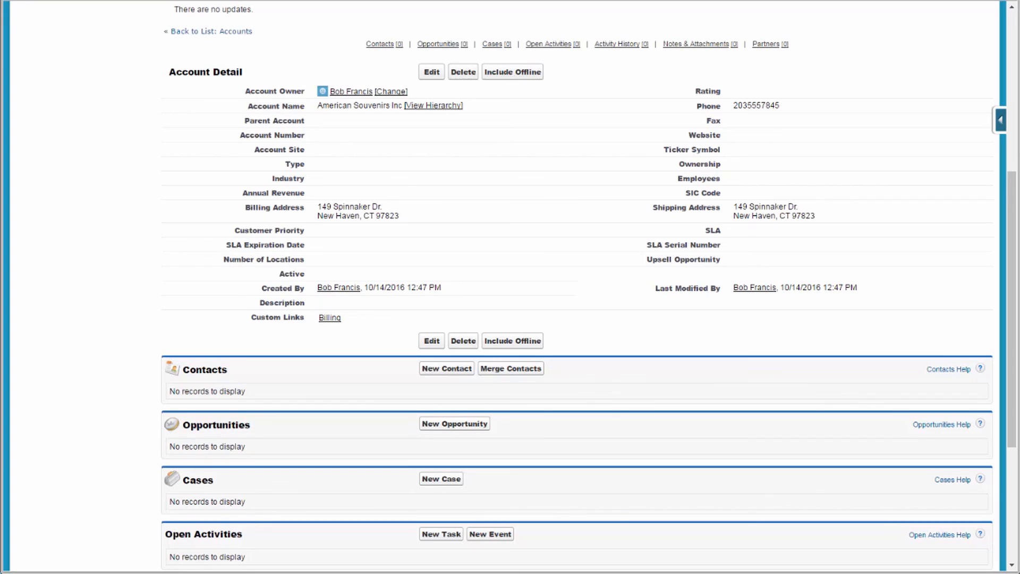